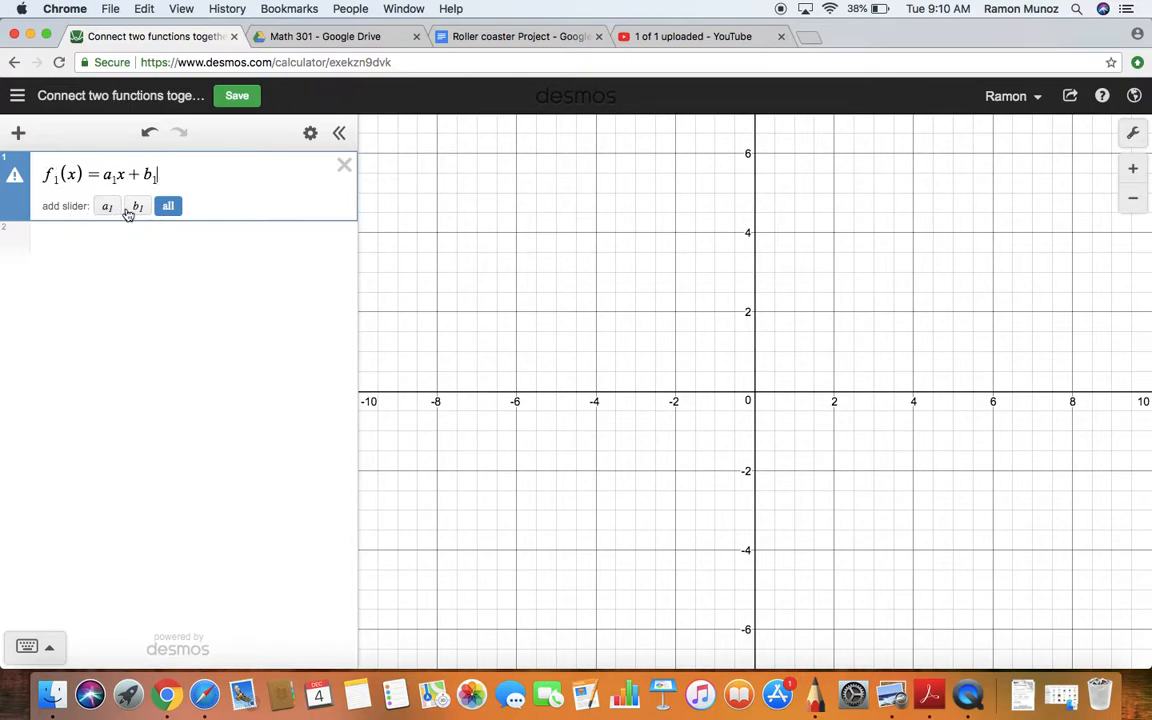
# - Add sliders for both parameters of f₁(x) and set a₁ to -0.1 and b₁ to 3.4
pyautogui.click(170, 209)
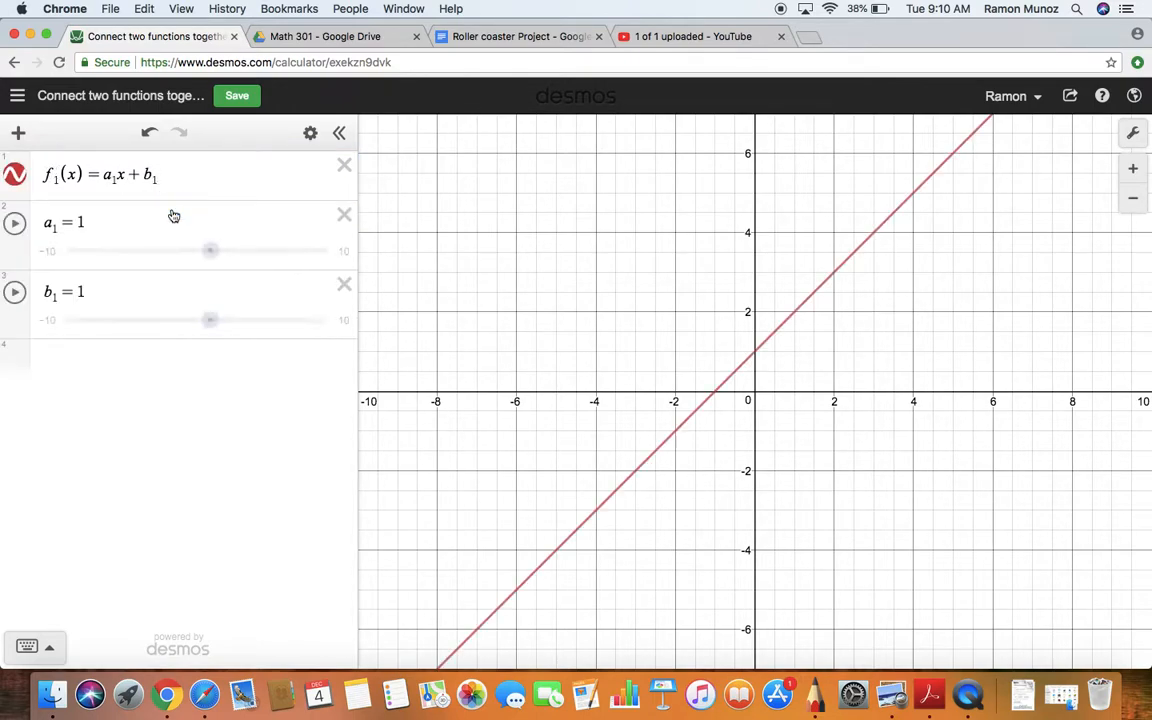
pyautogui.moveTo(208, 256); pyautogui.dragTo(194, 262)
pyautogui.moveTo(210, 320); pyautogui.dragTo(244, 303)
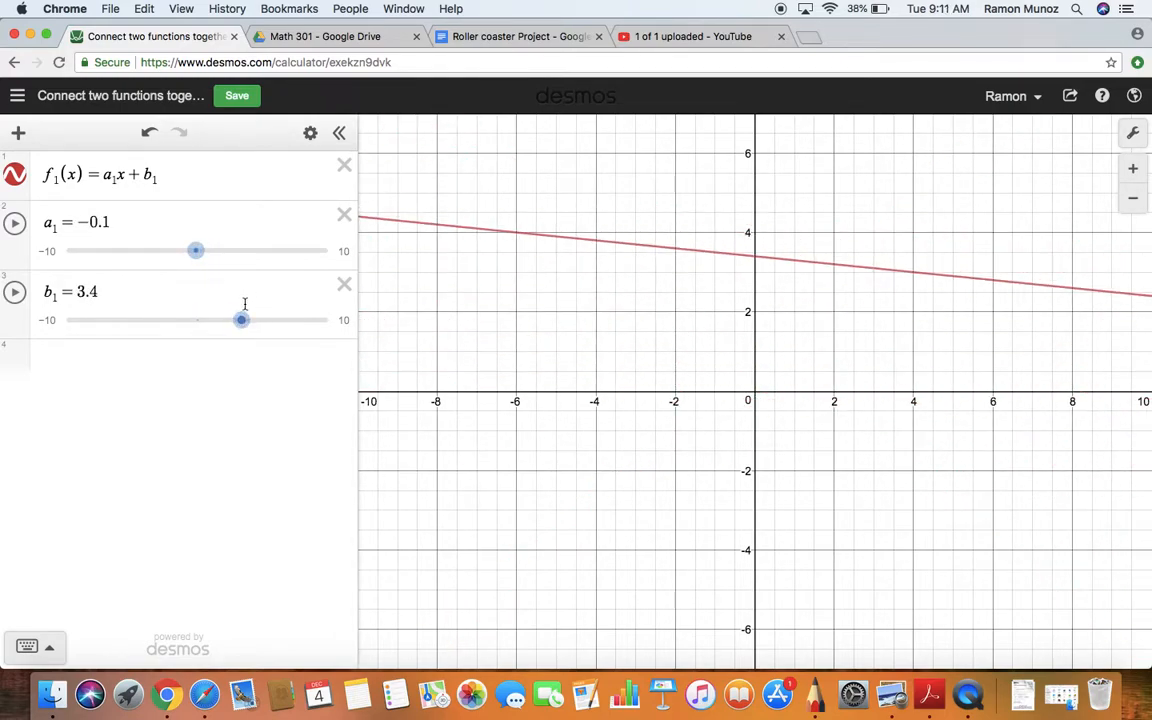
# - Restrict the domain of the linear function f₁(x) to 0 < x < 10
pyautogui.click(186, 175)
pyautogui.write('{')
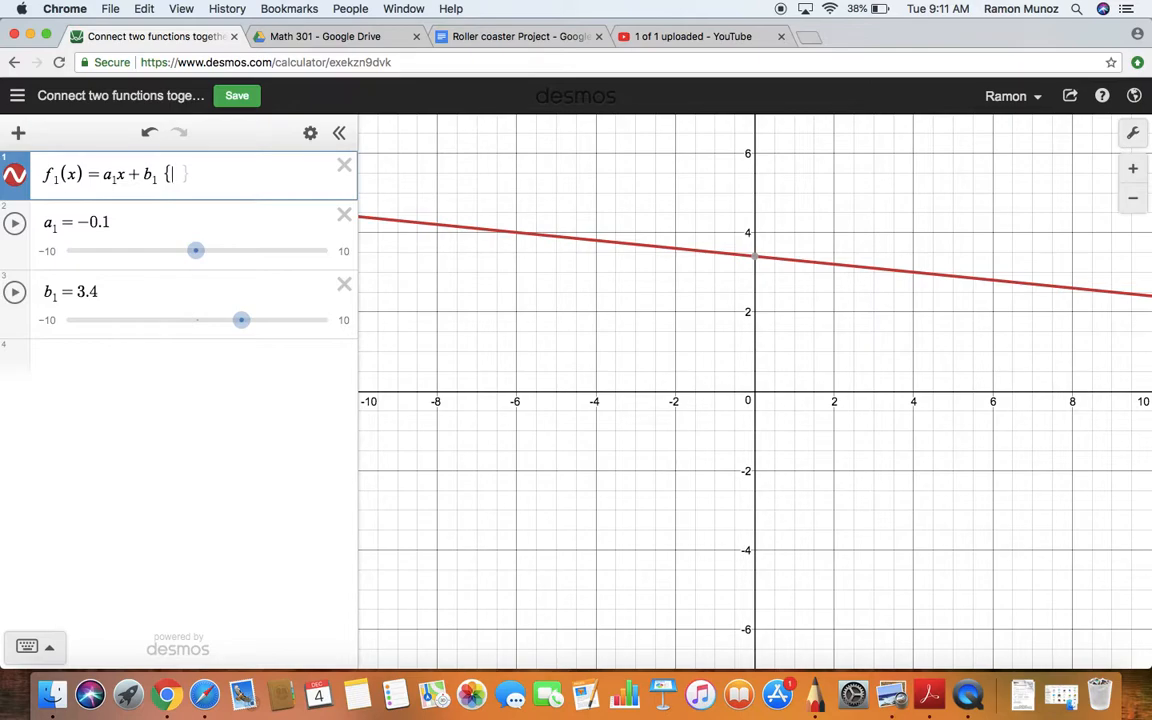
pyautogui.write('0 <')
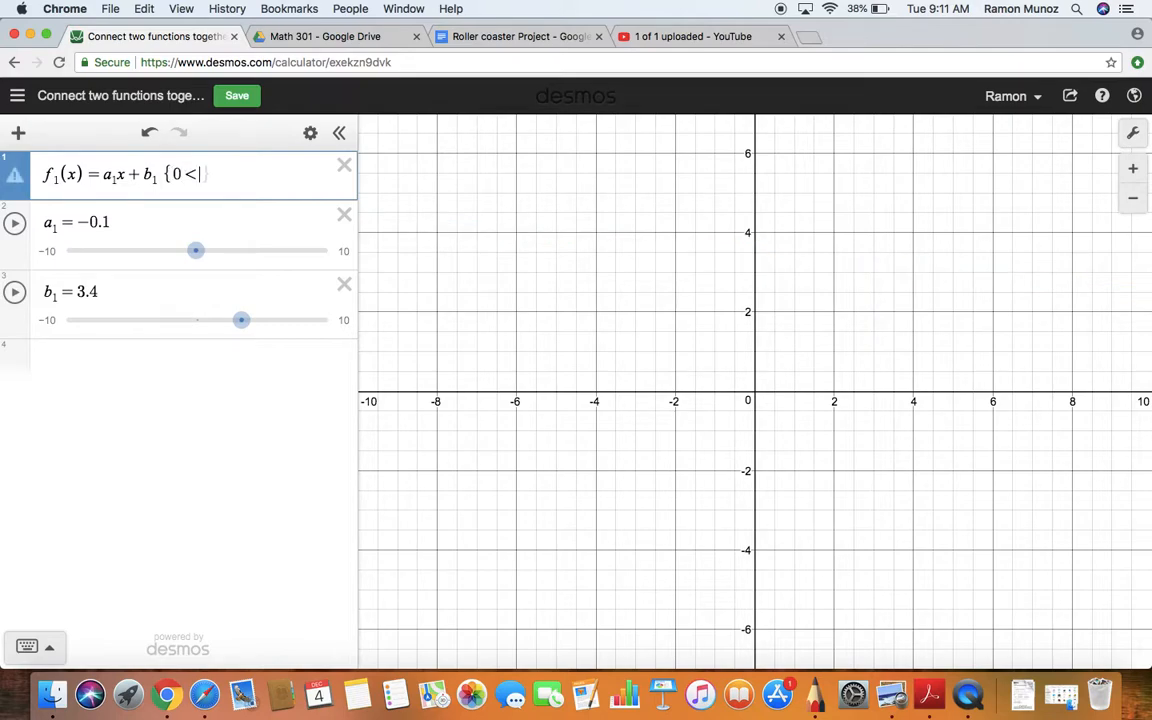
pyautogui.write(' x < 4')
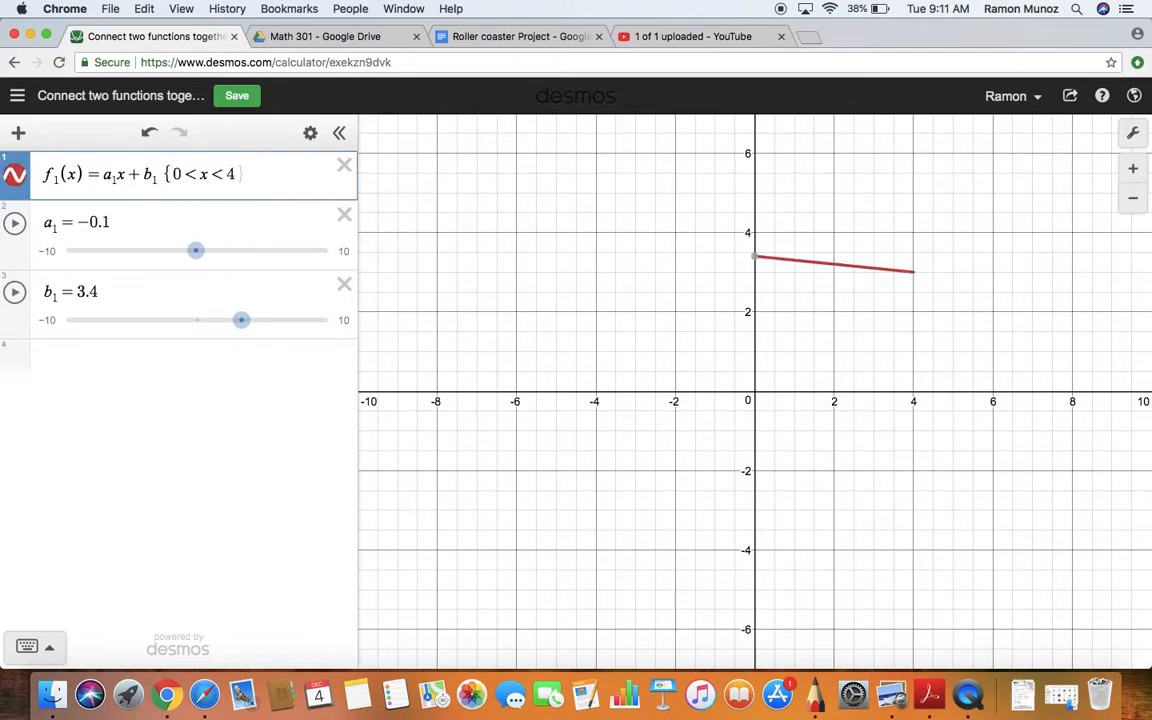
pyautogui.press('BackSpace')
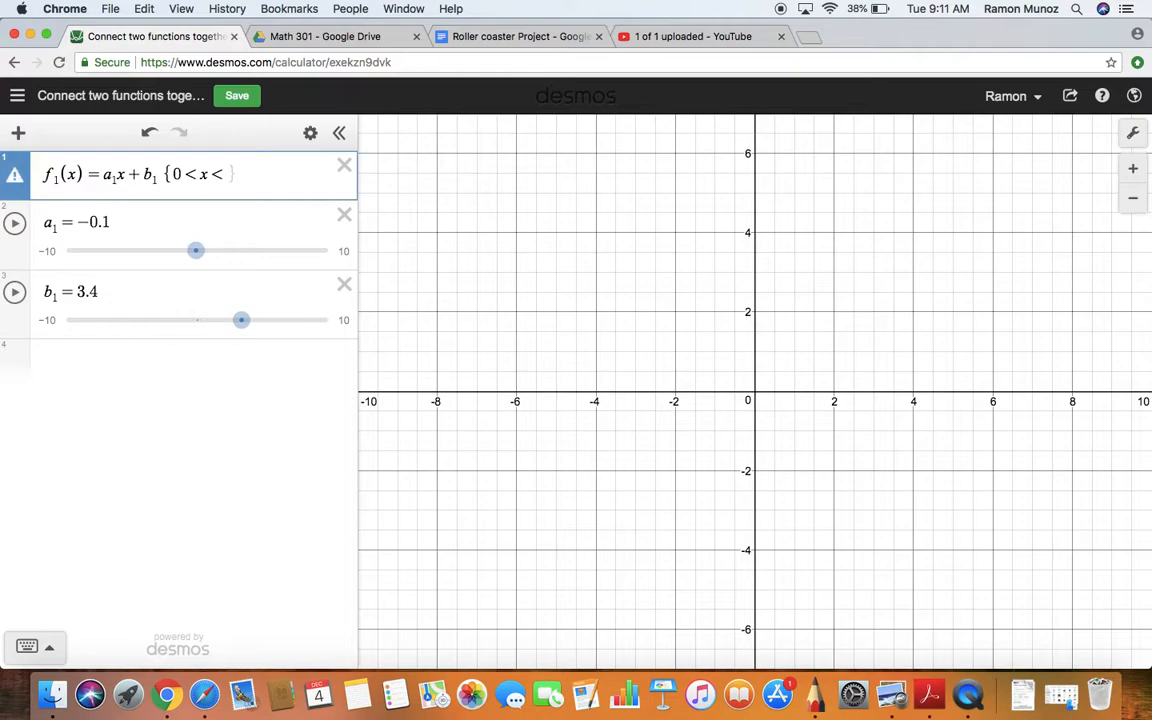
pyautogui.write('10')
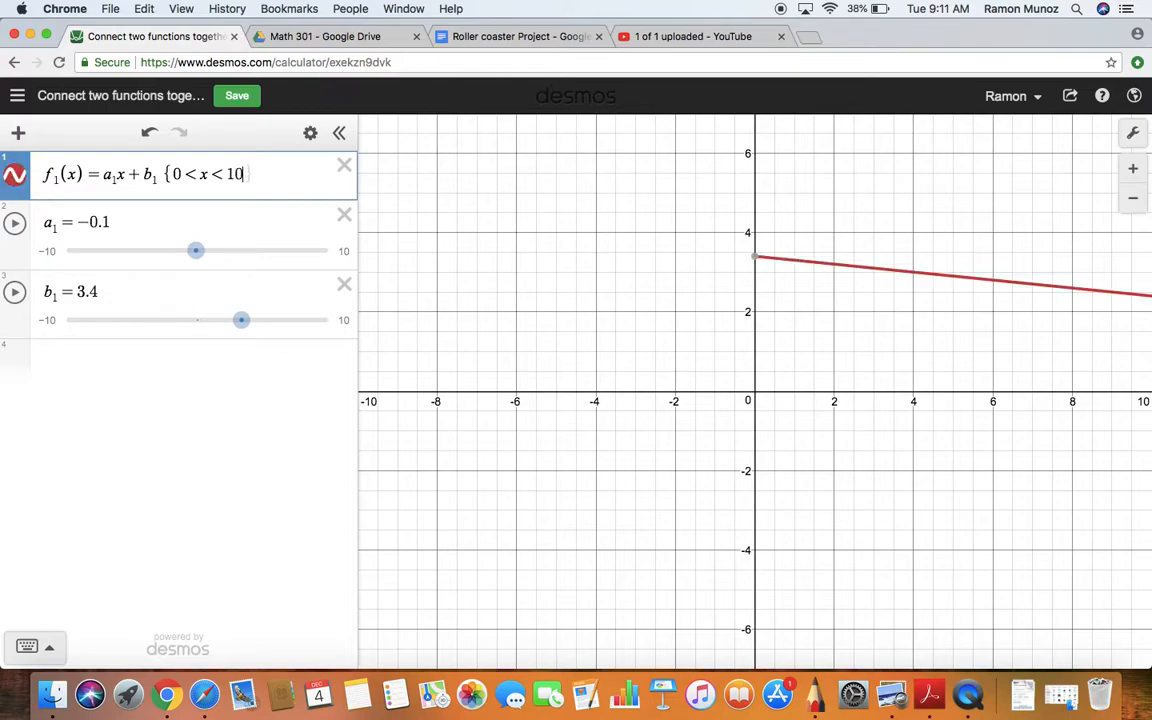
pyautogui.moveTo(860, 450); pyautogui.dragTo(664, 456)
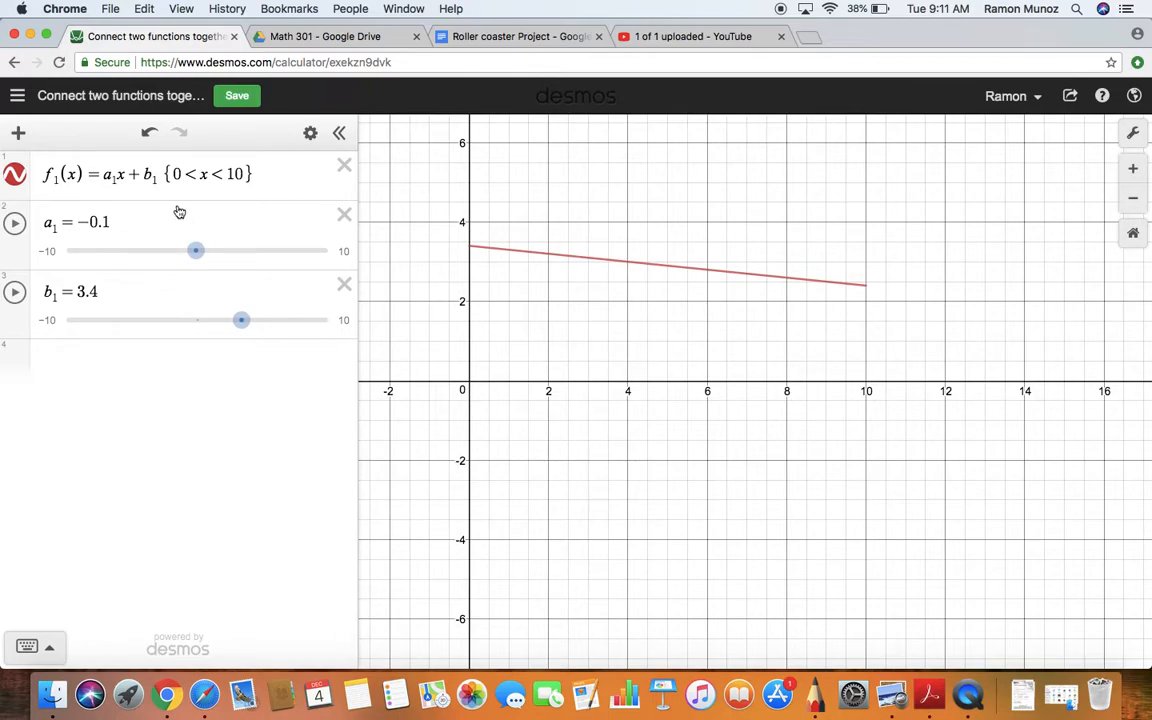
# - Adjust the line's sliders so that a₁ is 0.4 and b₁ is 0
pyautogui.moveTo(241, 320); pyautogui.dragTo(200, 322)
pyautogui.moveTo(202, 259)
pyautogui.mouseDown()
pyautogui.moveTo(183, 258)
pyautogui.moveTo(206, 257)
pyautogui.mouseUp()
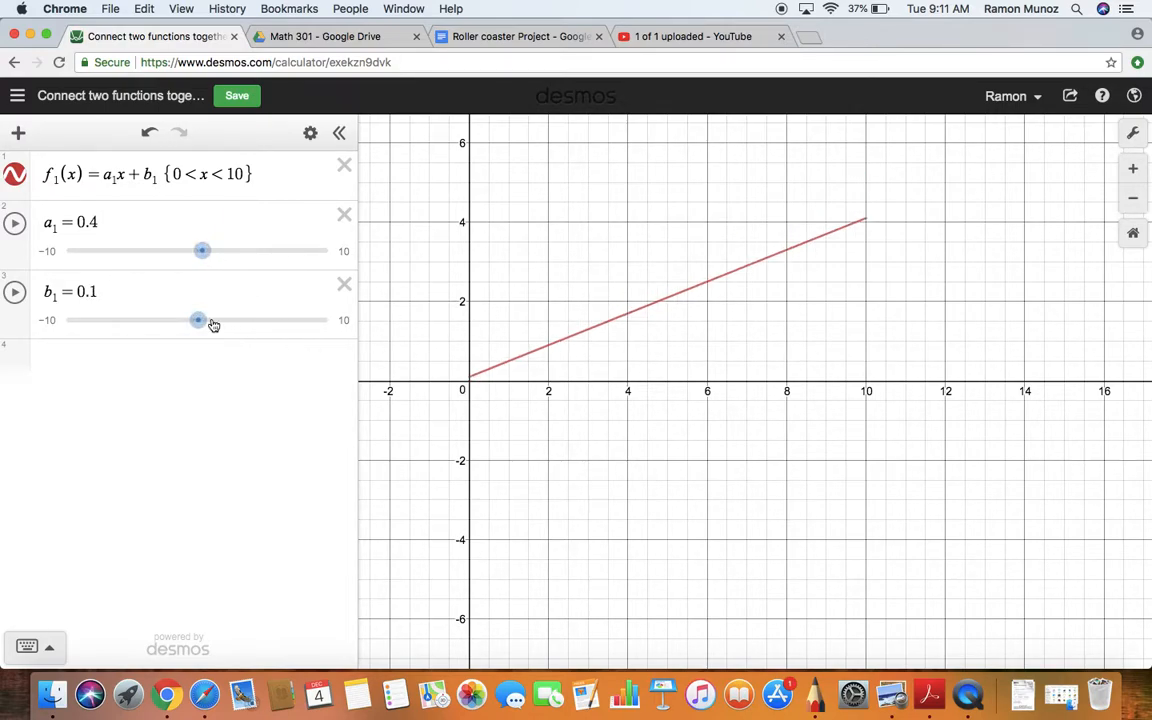
pyautogui.moveTo(200, 329); pyautogui.dragTo(198, 320)
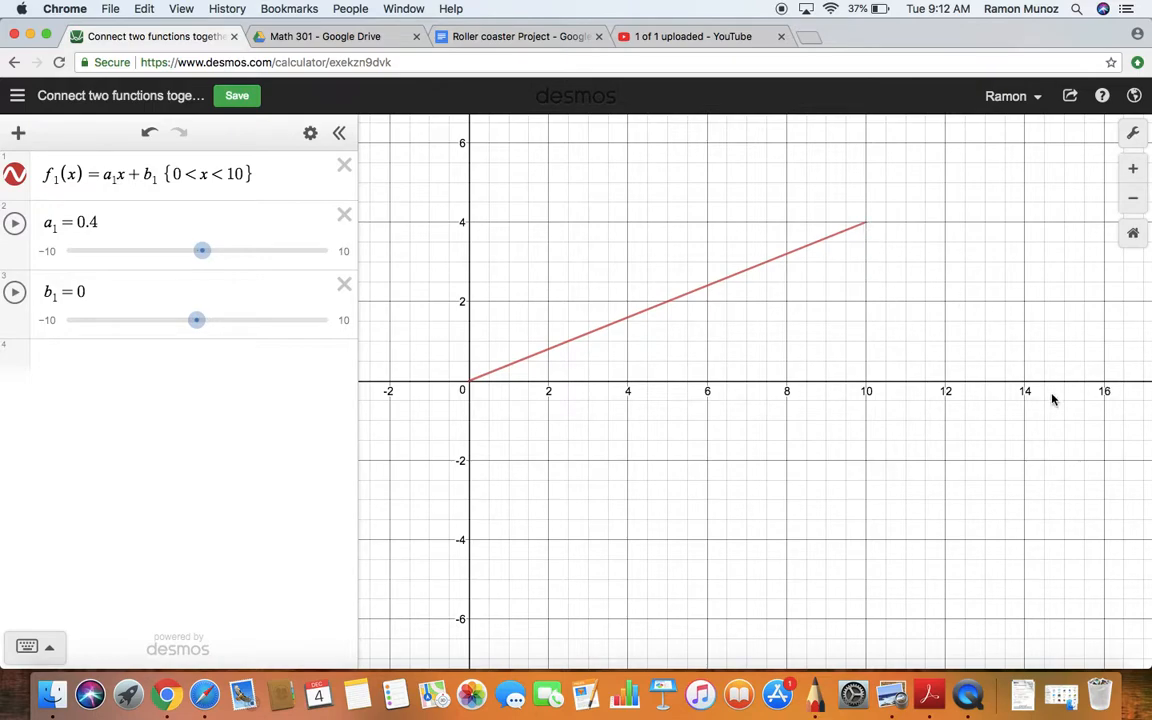
# - Enter a second function in standard quadratic form, f₂(x) = a₂x² + b₂x + c, below the b₁ slider
pyautogui.click(74, 360)
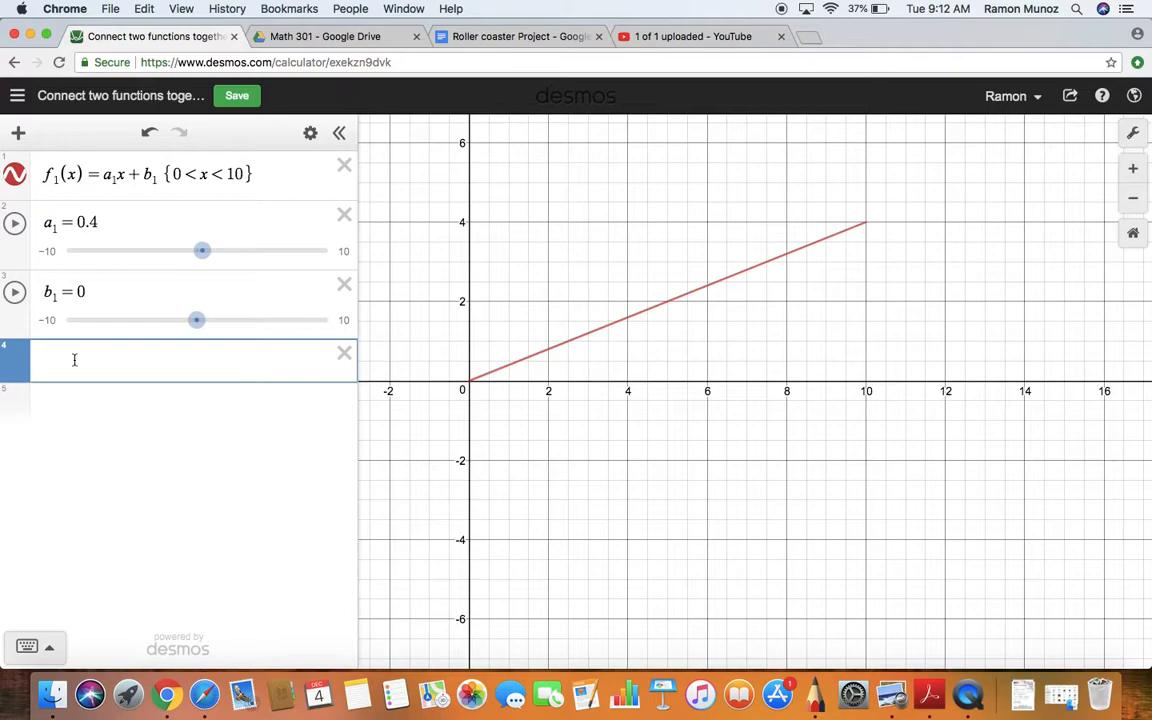
pyautogui.write('f_2')
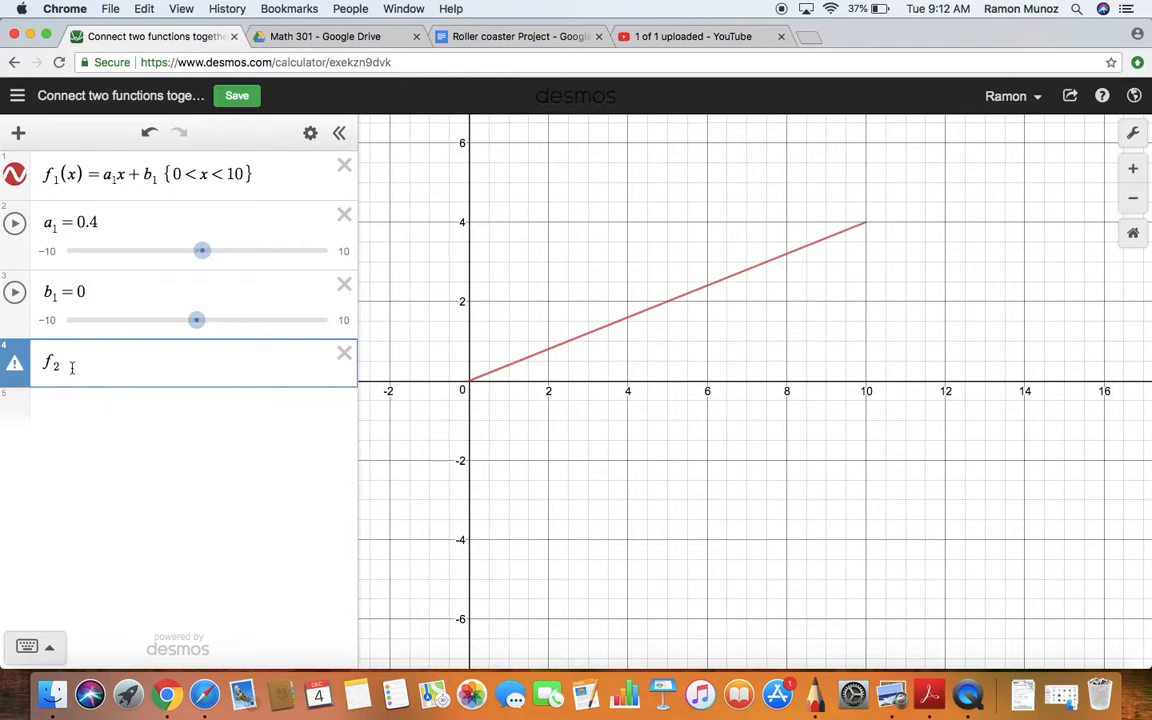
pyautogui.write('(x) = ')
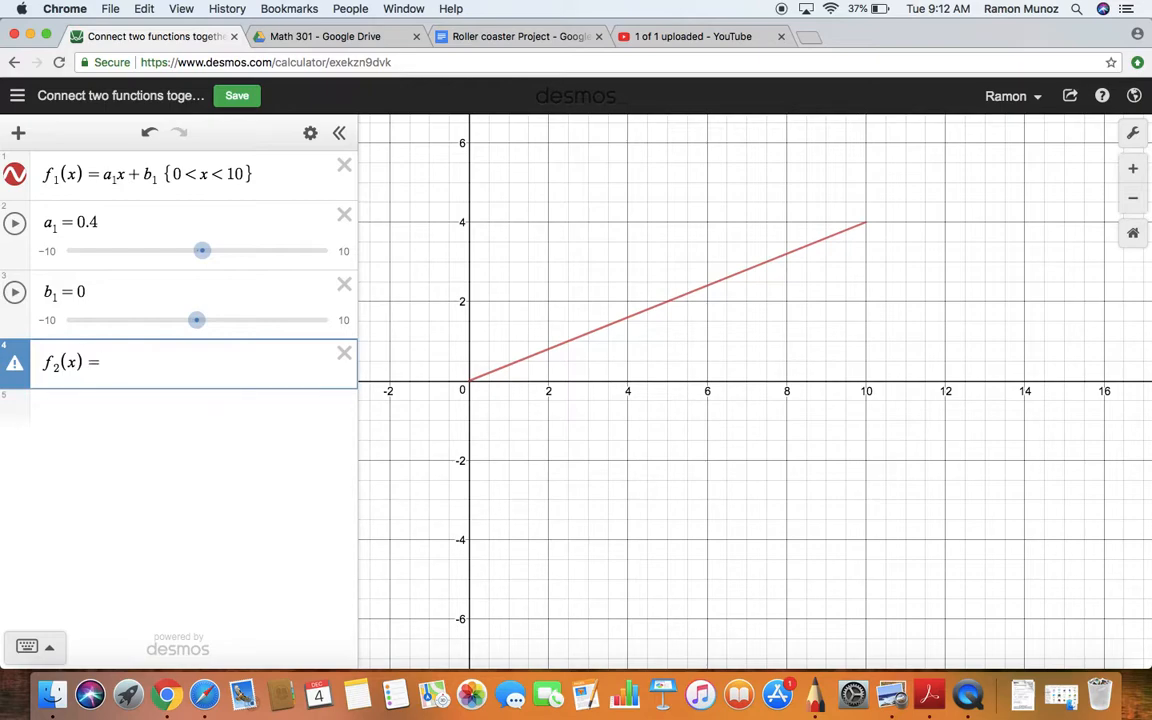
pyautogui.write('a_2x^2')
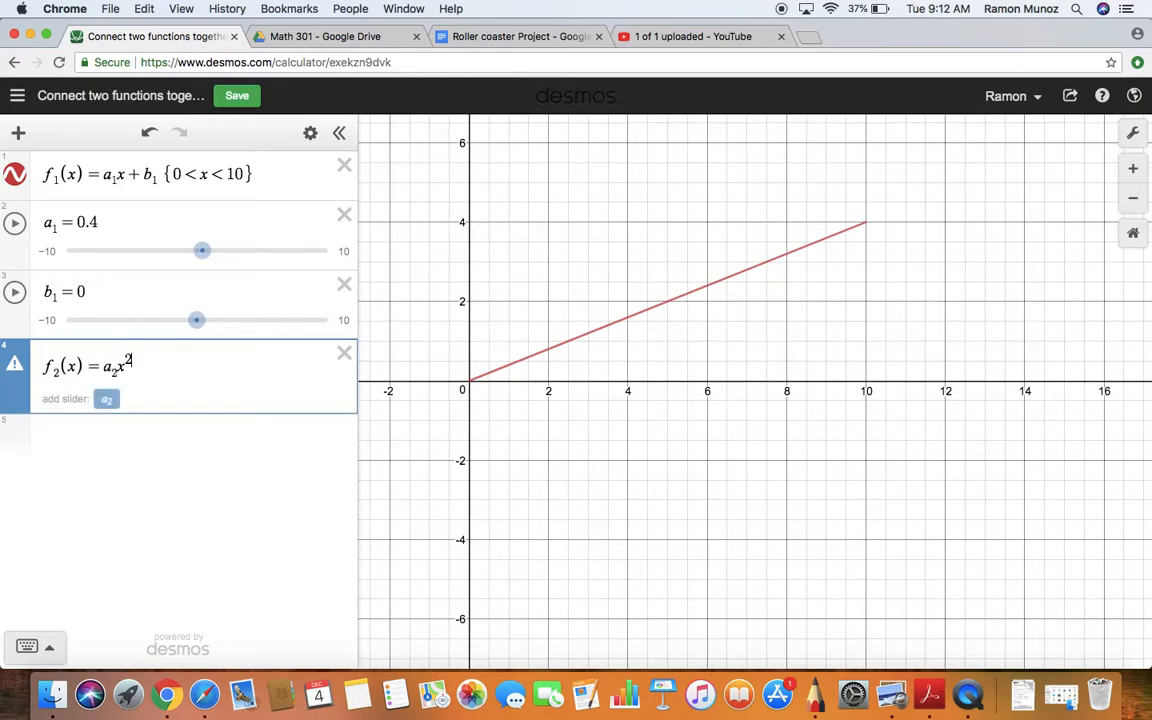
pyautogui.press('Right')
pyautogui.write('+ ')
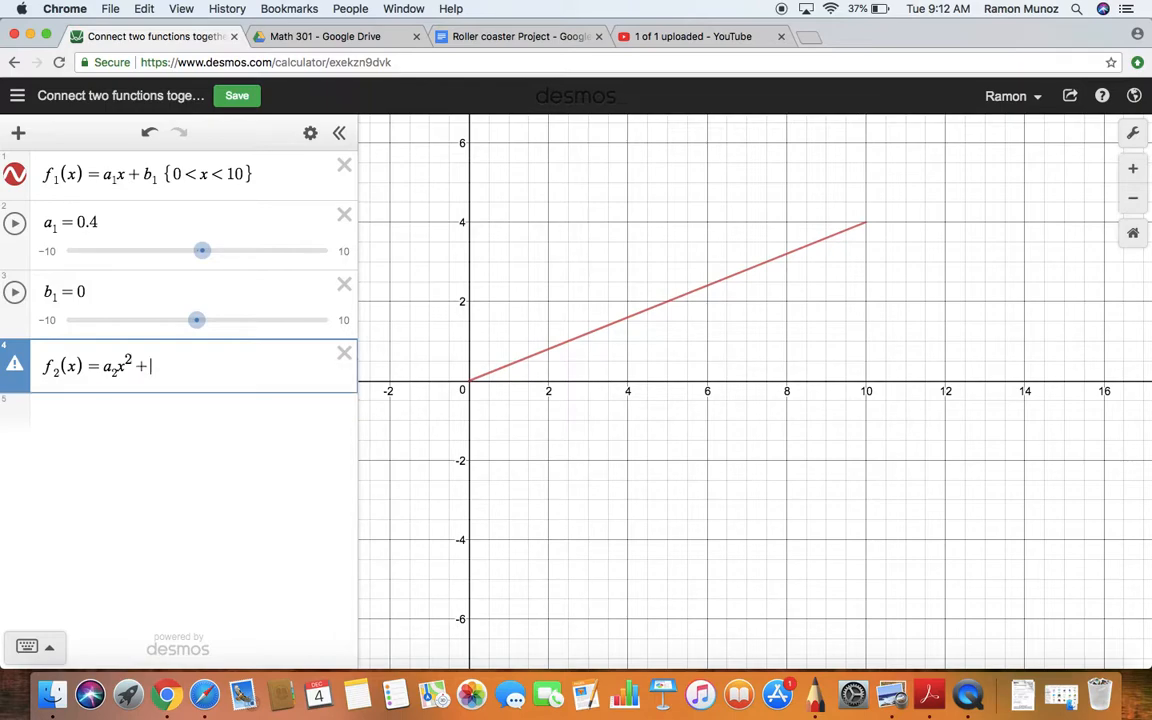
pyautogui.write('b_2x ')
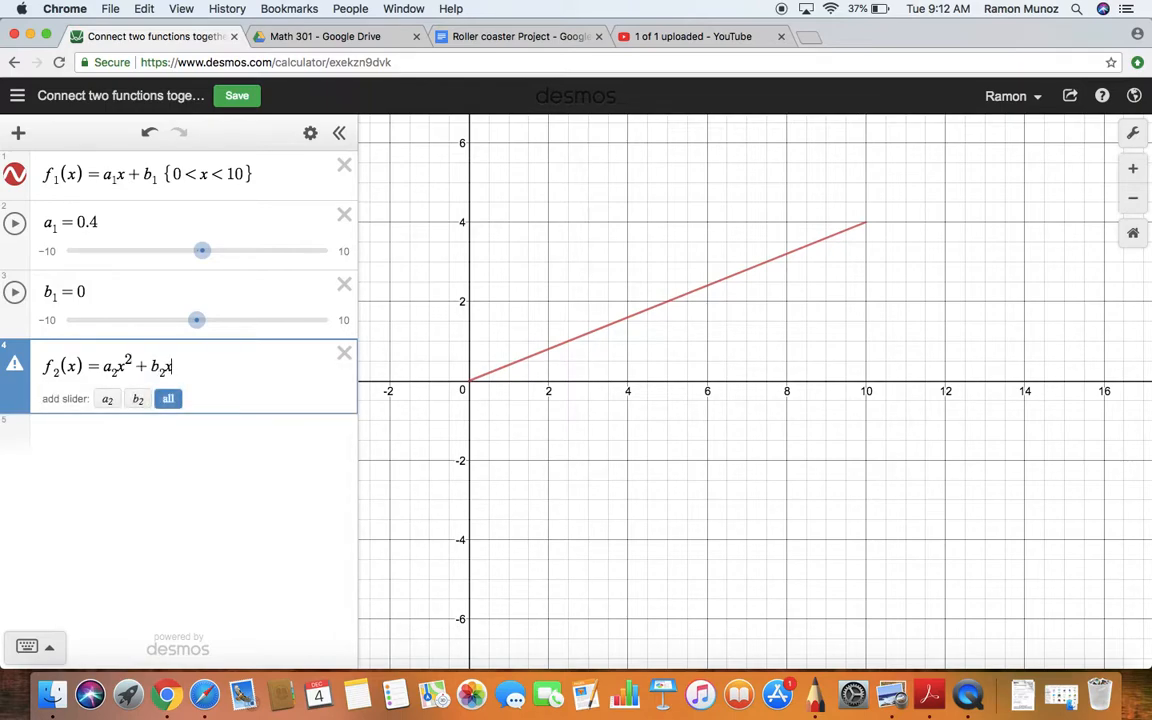
pyautogui.write('+ c')
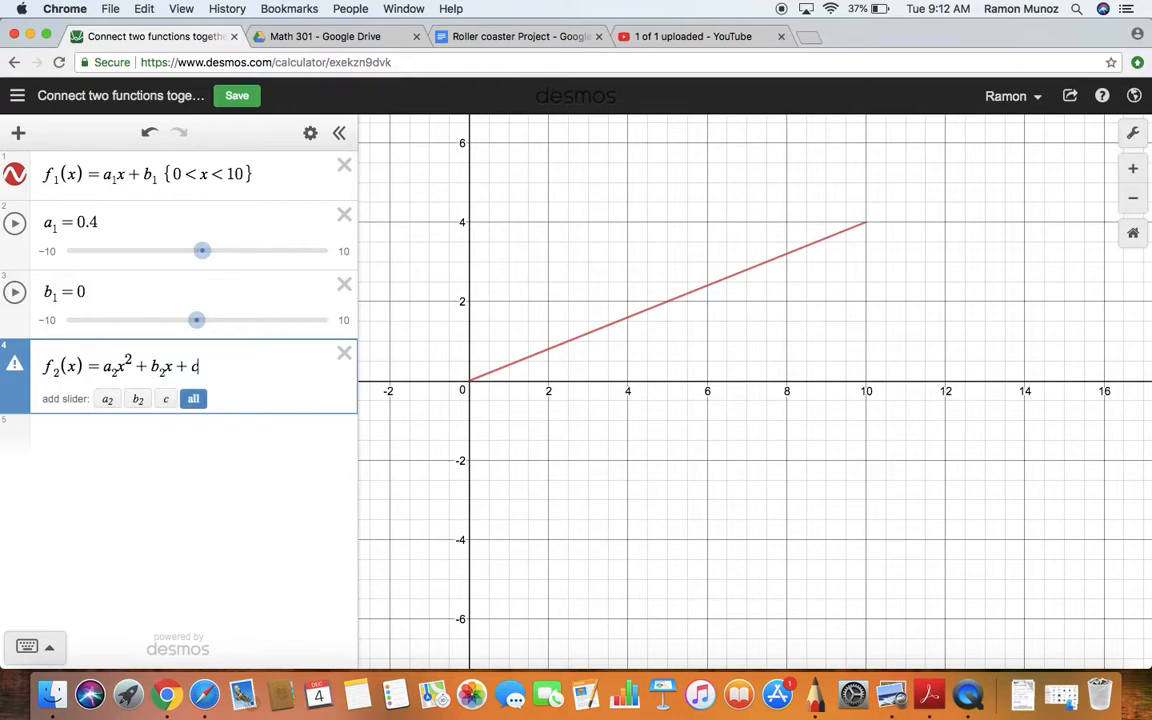
# - Rewrite f₂(x) in vertex form as a₂(x - h₂)² + k₂
pyautogui.press('BackSpace')
pyautogui.press('BackSpace')
pyautogui.press('BackSpace')
pyautogui.press('BackSpace')
pyautogui.press('BackSpace')
pyautogui.press('BackSpace')
pyautogui.press('BackSpace')
pyautogui.press('BackSpace')
pyautogui.press('BackSpace')
pyautogui.press('BackSpace')
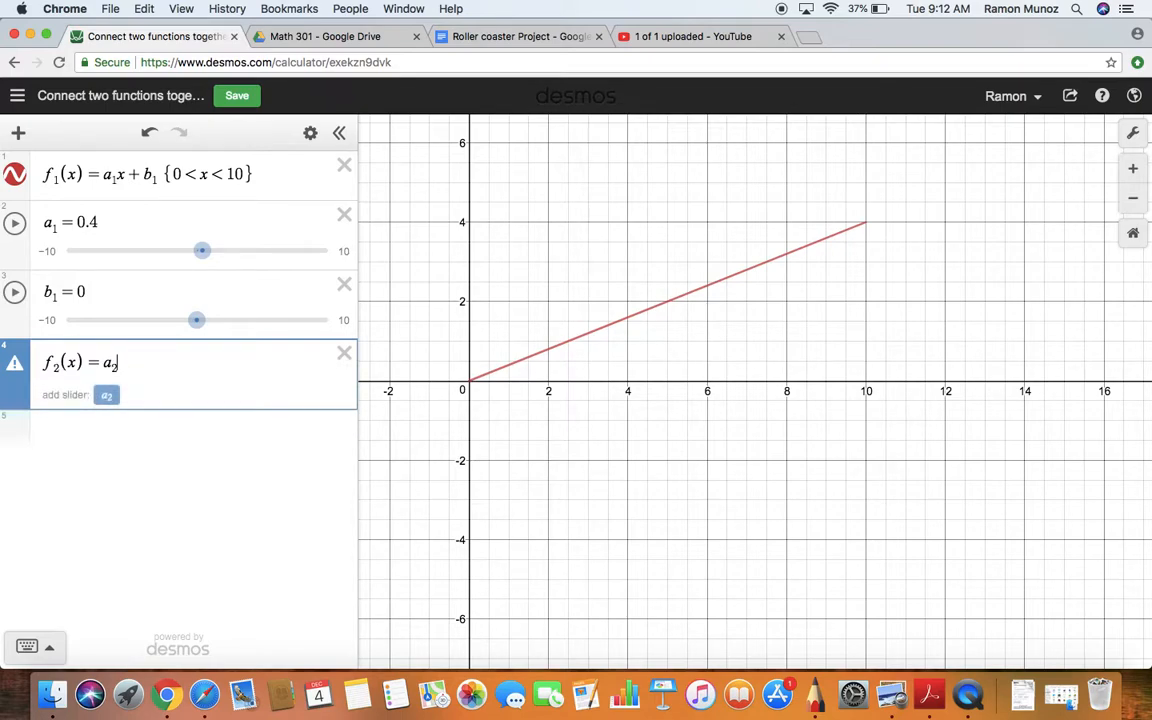
pyautogui.write('(')
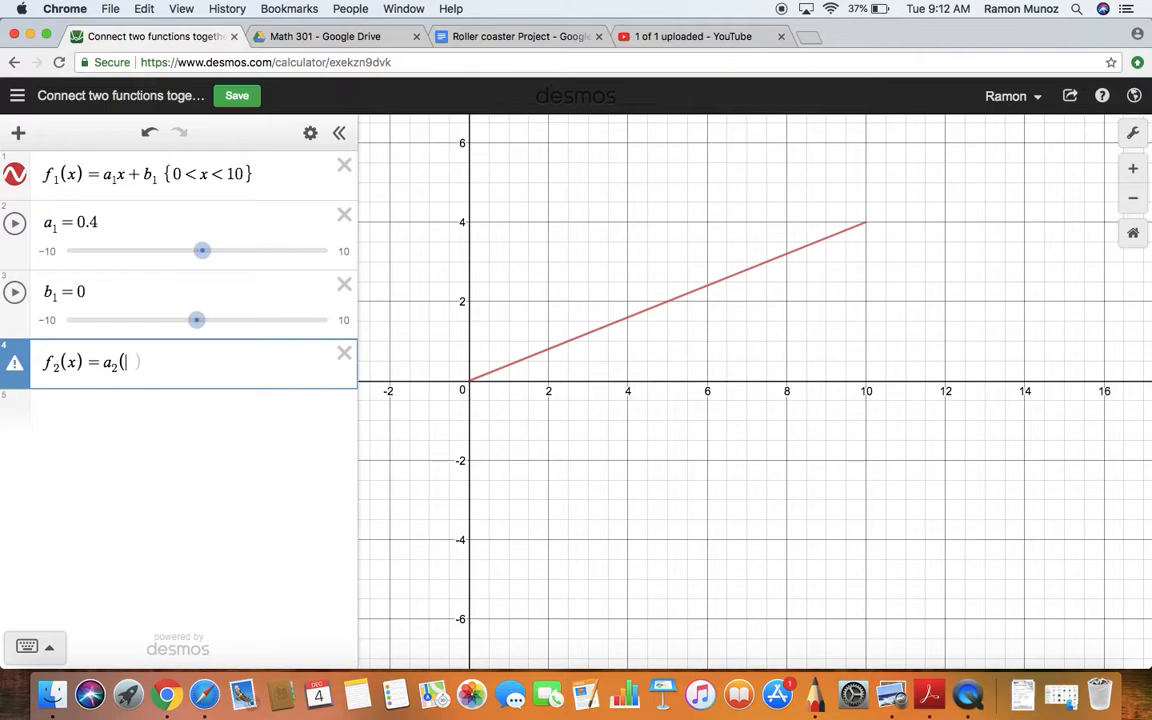
pyautogui.write('x-h1')
pyautogui.press('BackSpace')
pyautogui.write('2')
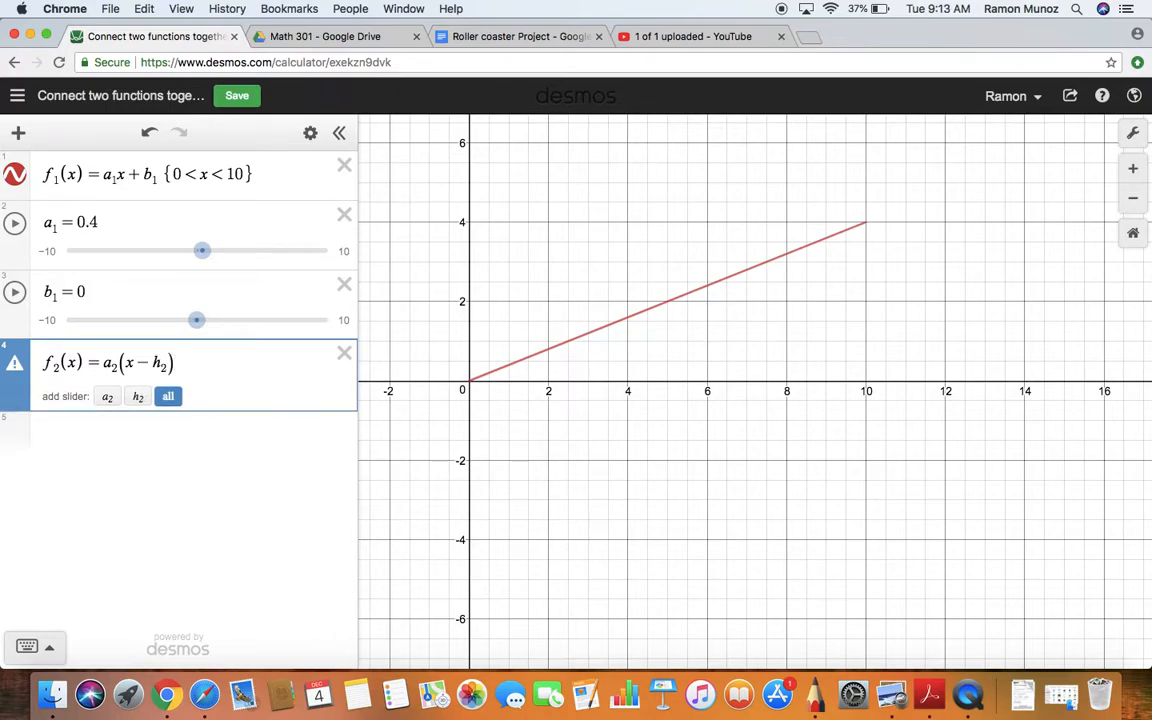
pyautogui.write(')^2+')
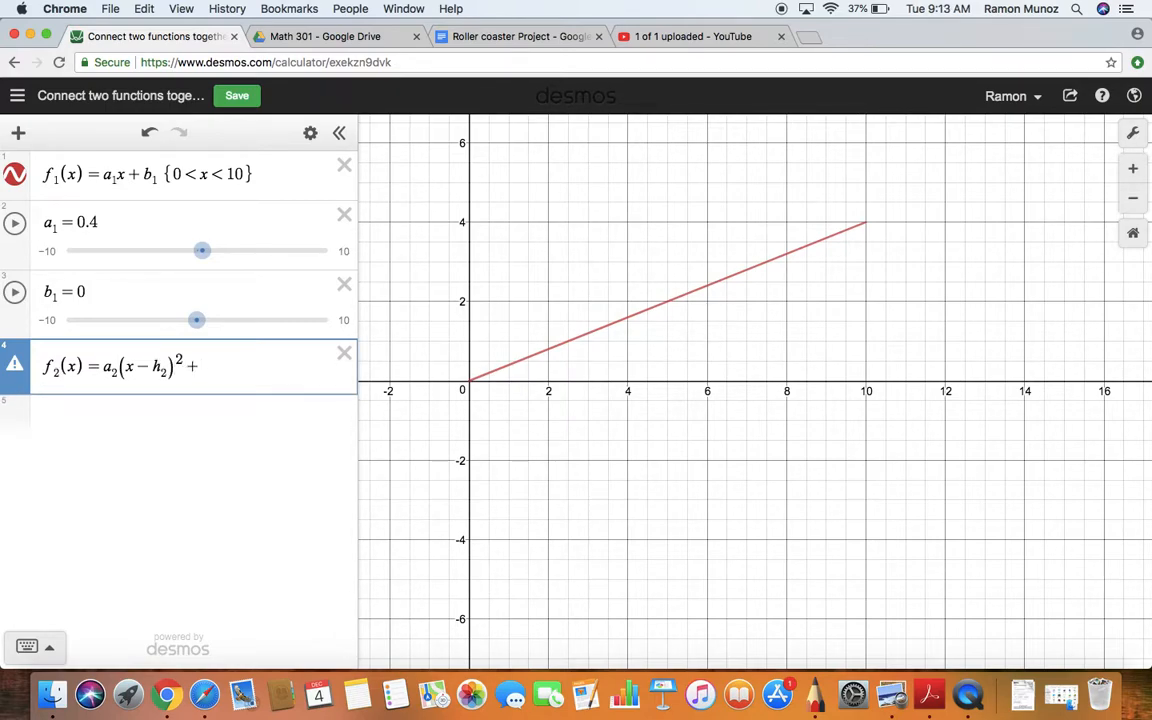
pyautogui.write('k1')
pyautogui.press('BackSpace')
pyautogui.write('2')
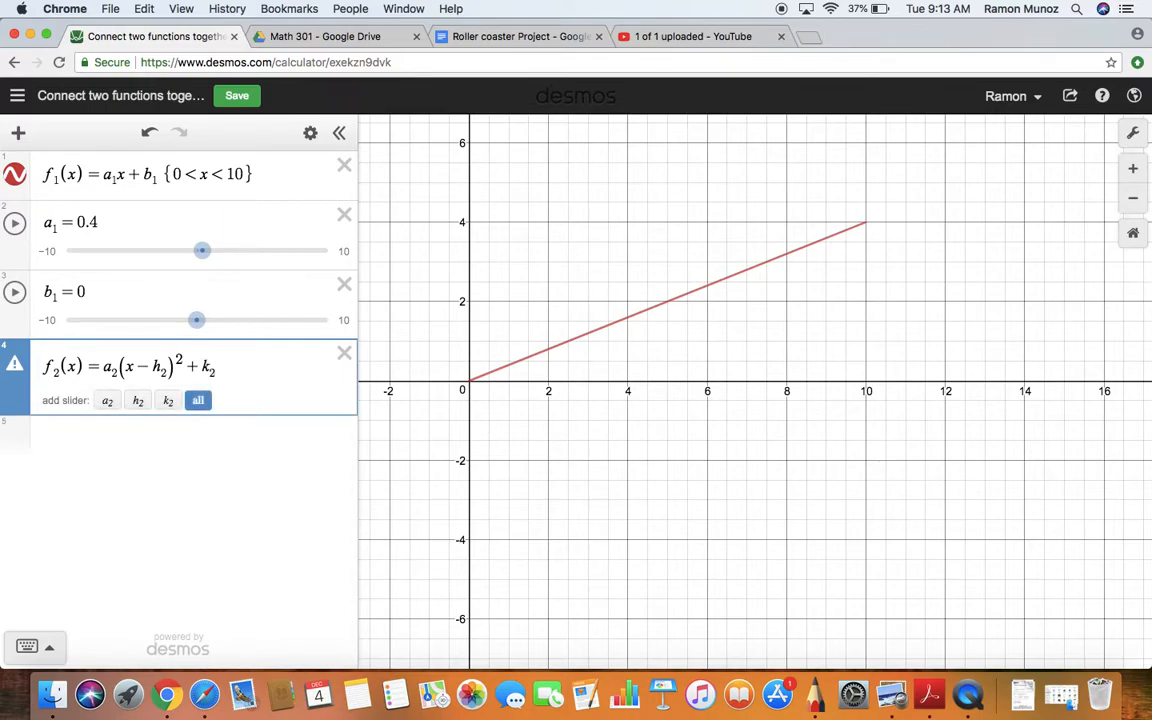
# - Add sliders for all parameters of f₂(x) and set a₂ to -0.4, h₂ to 10 and k₂ to 4
pyautogui.click(199, 402)
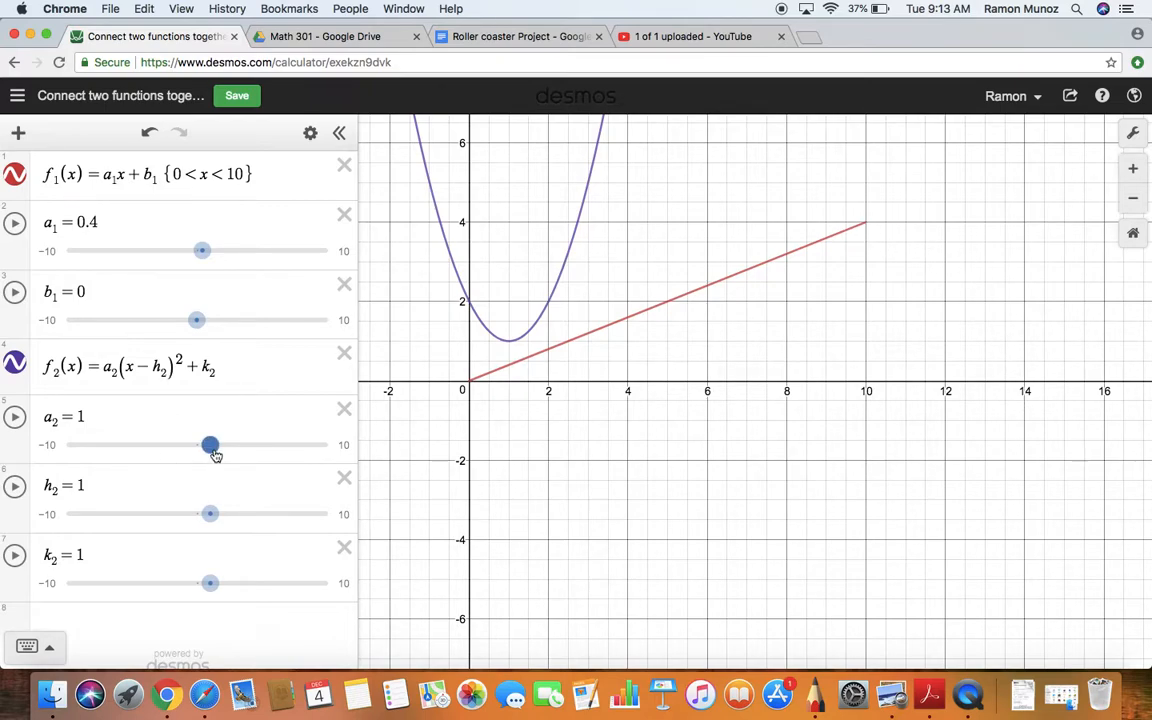
pyautogui.moveTo(210, 445); pyautogui.dragTo(191, 446)
pyautogui.moveTo(212, 517); pyautogui.dragTo(335, 520)
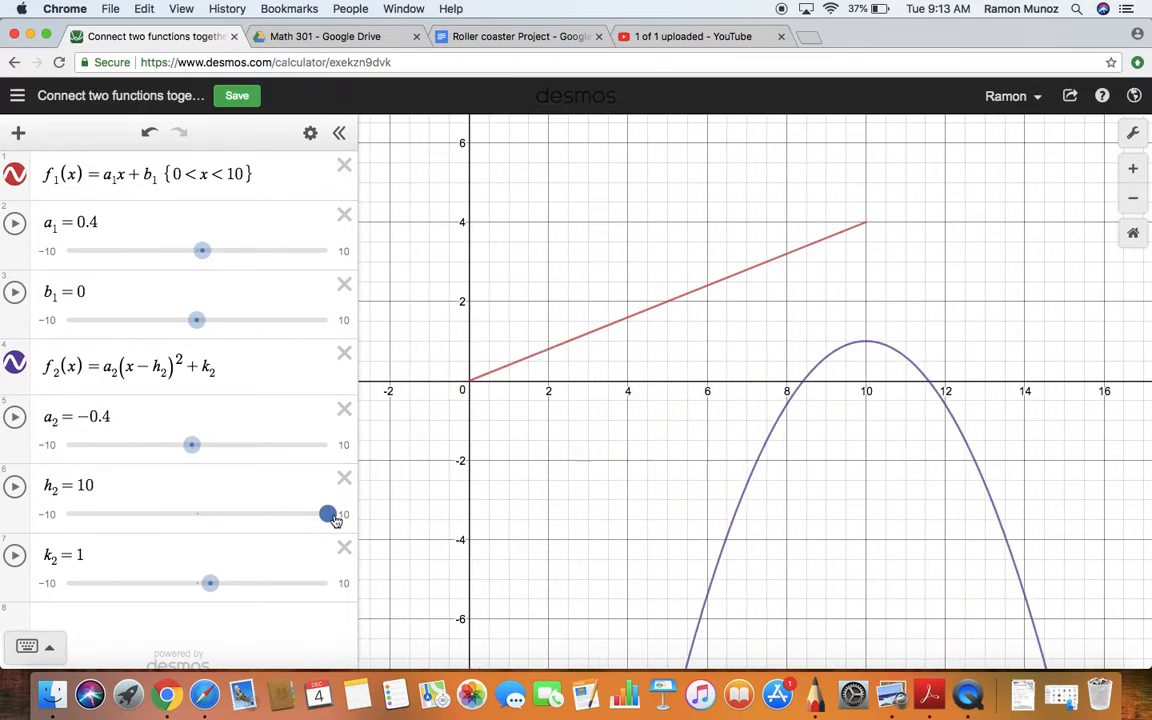
pyautogui.moveTo(209, 585); pyautogui.dragTo(252, 587)
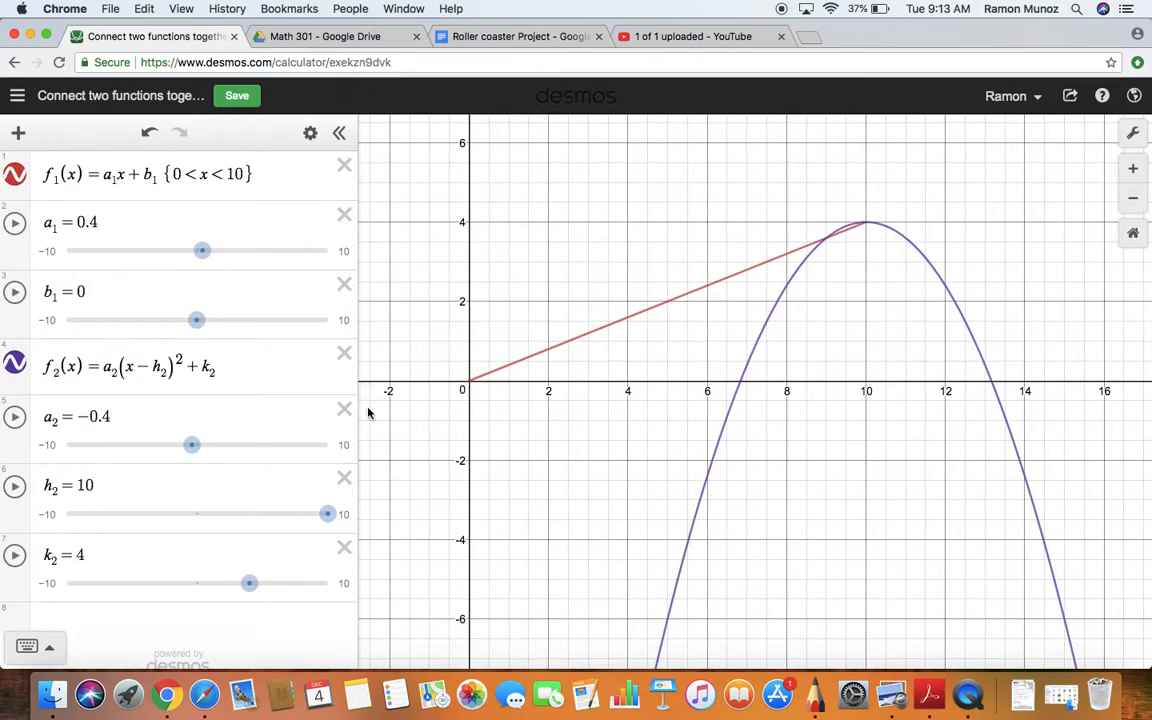
# - Set the h₂ slider's limits to 0 and 100 with a step of 1, and change h₂ to 11
pyautogui.click(345, 517)
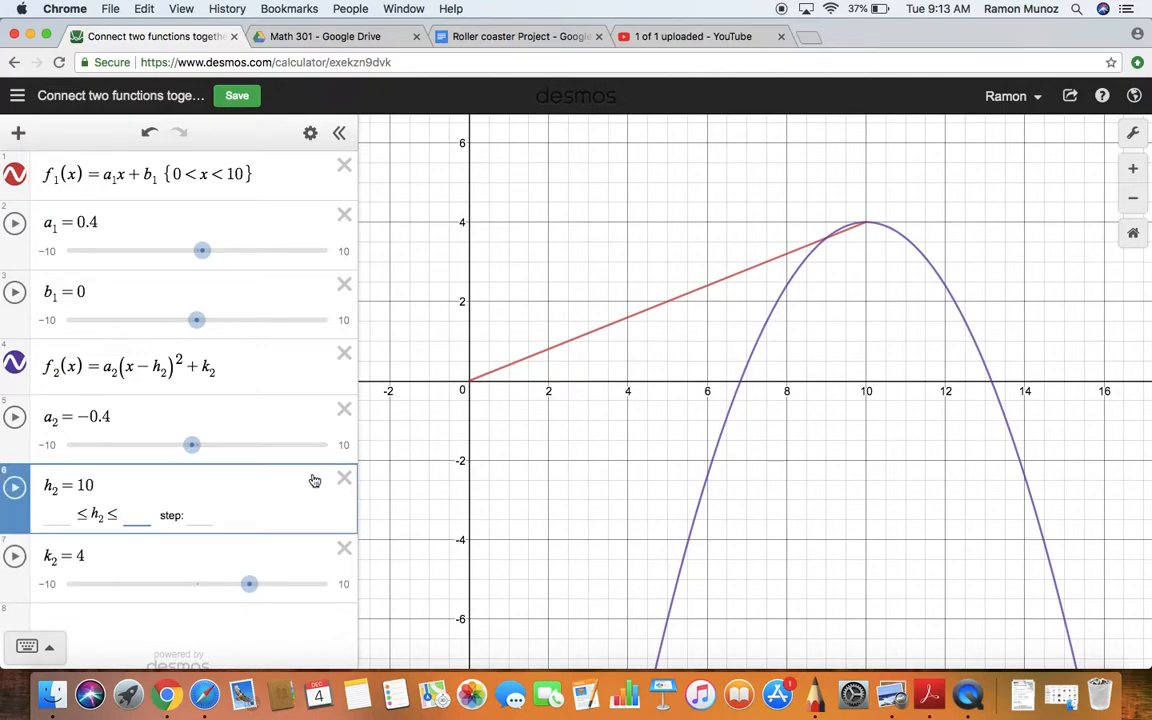
pyautogui.click(299, 418)
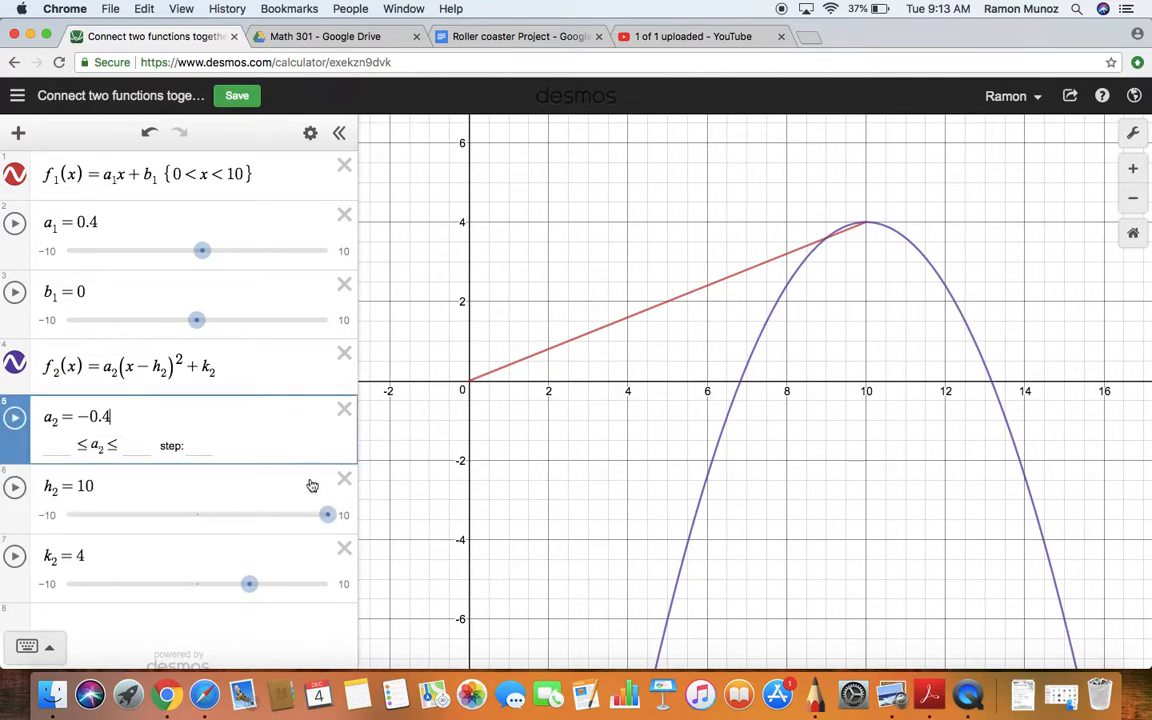
pyautogui.click(345, 521)
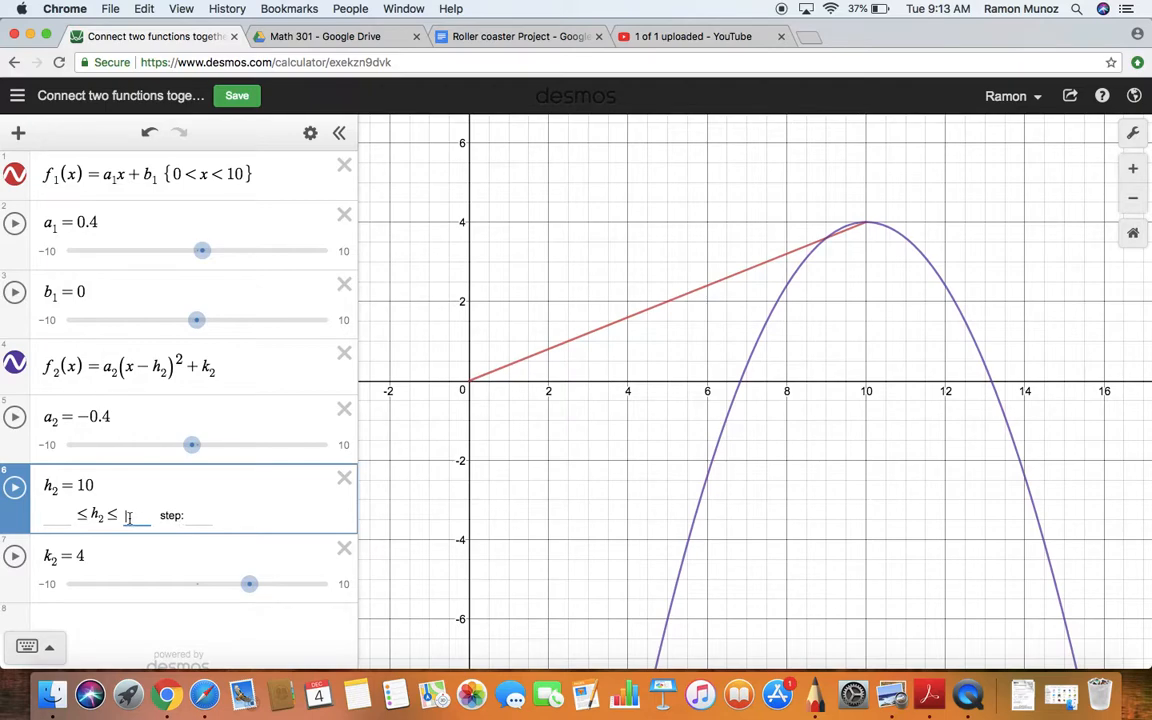
pyautogui.write('100')
pyautogui.click(193, 514)
pyautogui.click(57, 514)
pyautogui.write('0')
pyautogui.click(363, 512)
pyautogui.moveTo(85, 516)
pyautogui.mouseDown()
pyautogui.moveTo(126, 514)
pyautogui.moveTo(84, 514)
pyautogui.mouseUp()
pyautogui.moveTo(83, 514); pyautogui.dragTo(85, 514)
# - Set the h₂ slider's step to .01 and adjust h₂ to 10.4
pyautogui.click(344, 514)
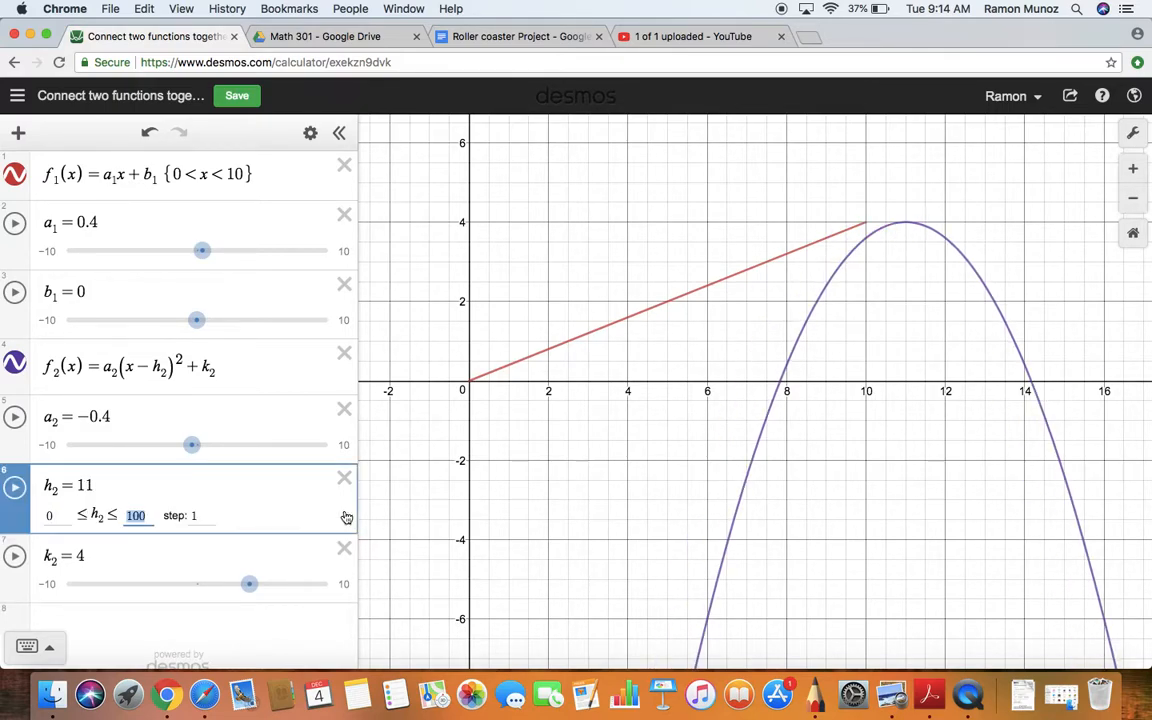
pyautogui.click(194, 515)
pyautogui.write('.01')
pyautogui.click(393, 514)
pyautogui.moveTo(88, 517); pyautogui.dragTo(87, 517)
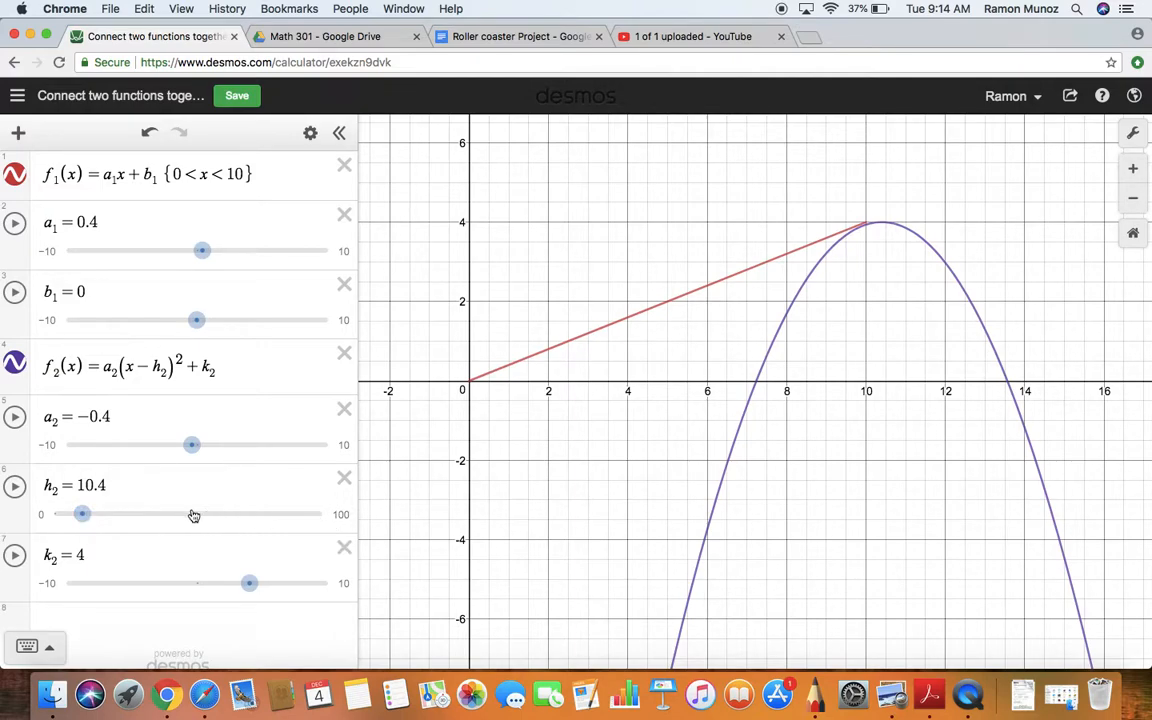
# - Narrow the h₂ slider's limits to 10 and 10.5, and adjust h₂ to 10.21
pyautogui.click(341, 516)
pyautogui.click(50, 515)
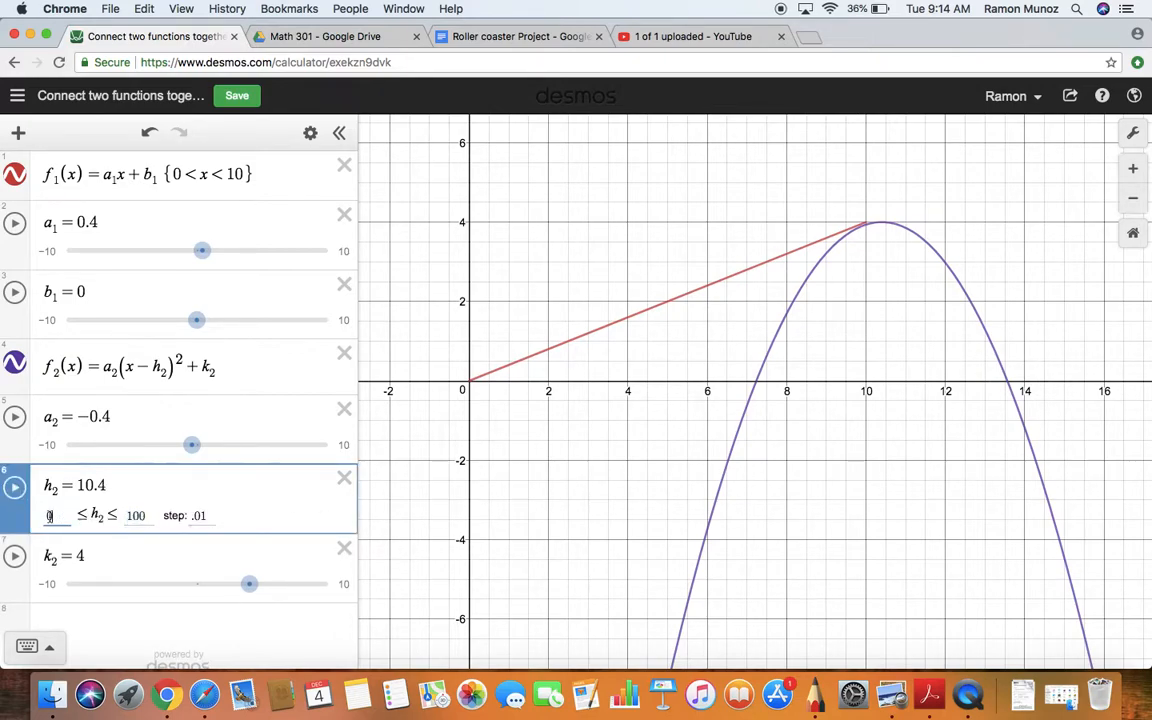
pyautogui.write('10')
pyautogui.doubleClick(134, 516)
pyautogui.write('10.5')
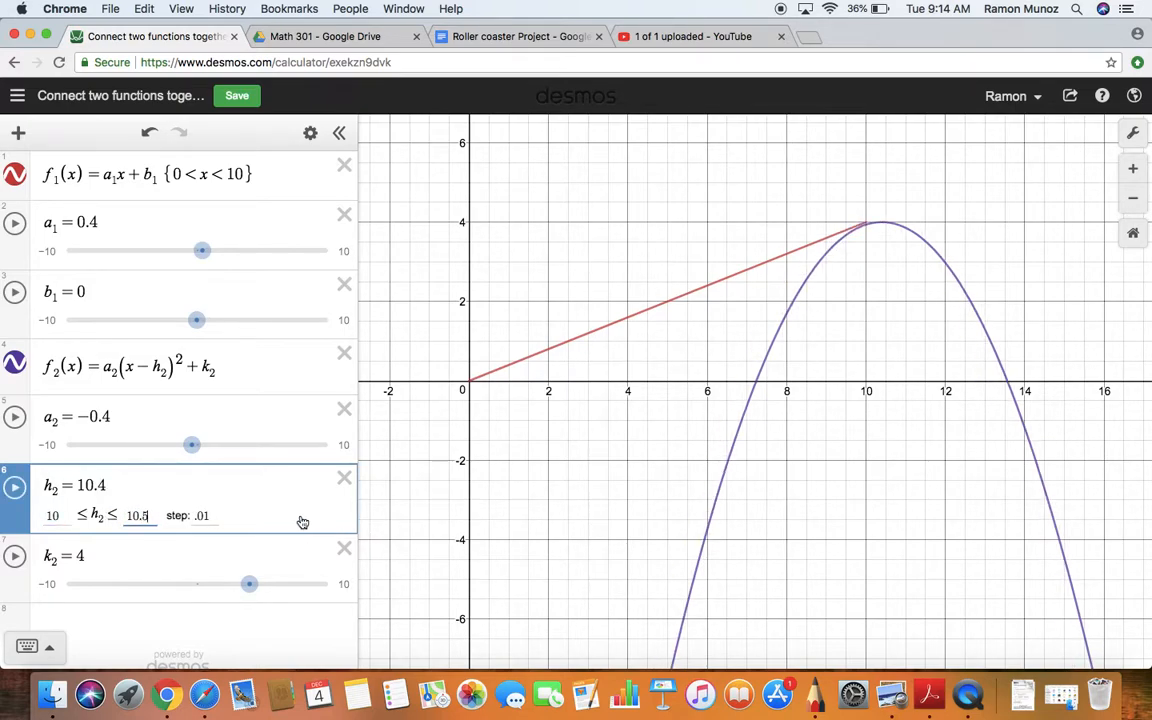
pyautogui.click(366, 450)
pyautogui.moveTo(267, 514); pyautogui.dragTo(167, 522)
# - Examine where the line meets the parabola near x = 10 and show the coordinates of the intersection closest to the line's end
pyautogui.scroll(15, 868, 222)
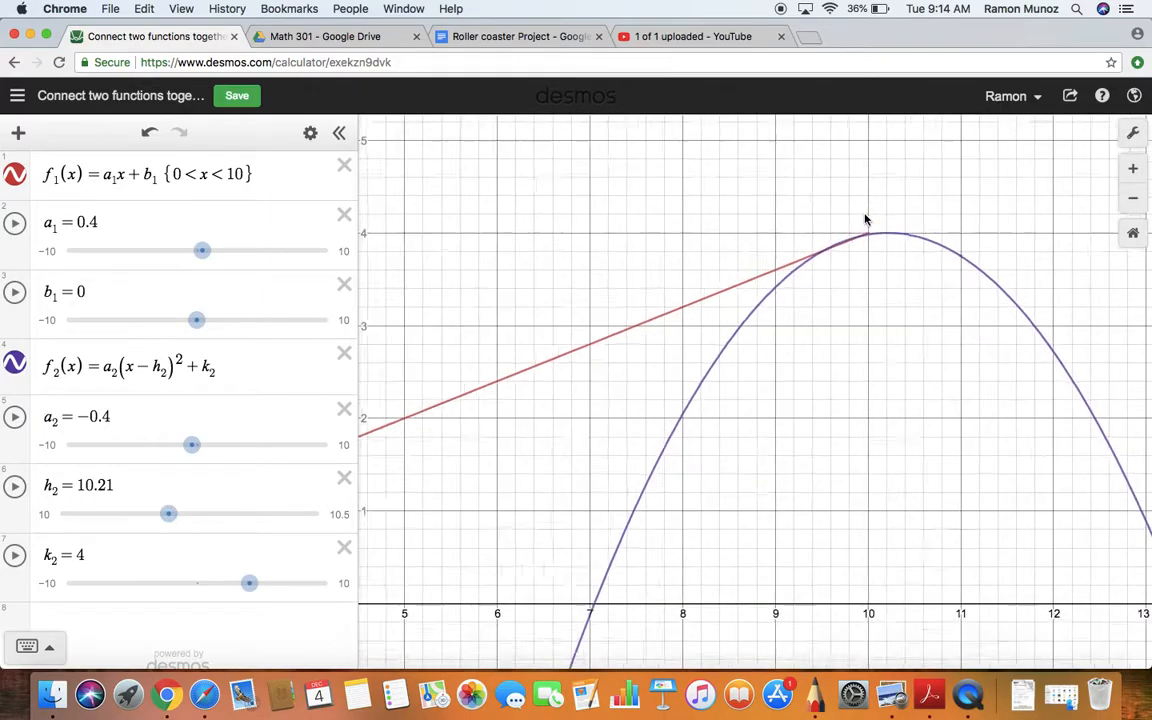
pyautogui.scroll(-5, 860, 504)
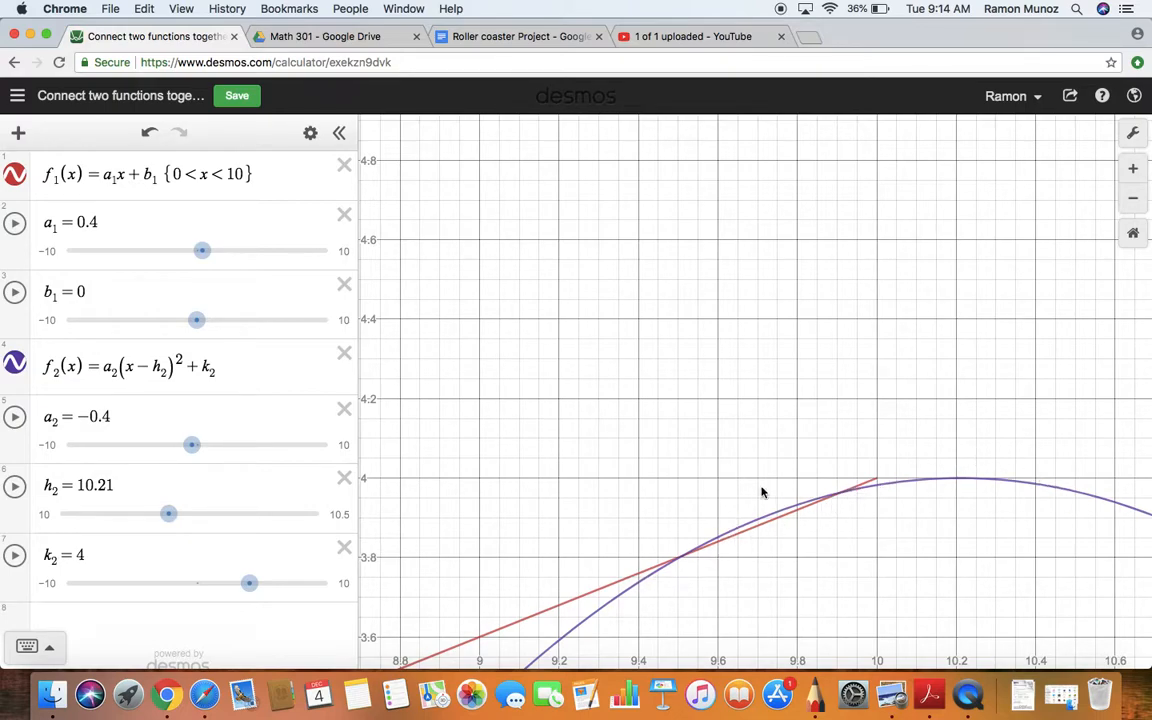
pyautogui.click(841, 498)
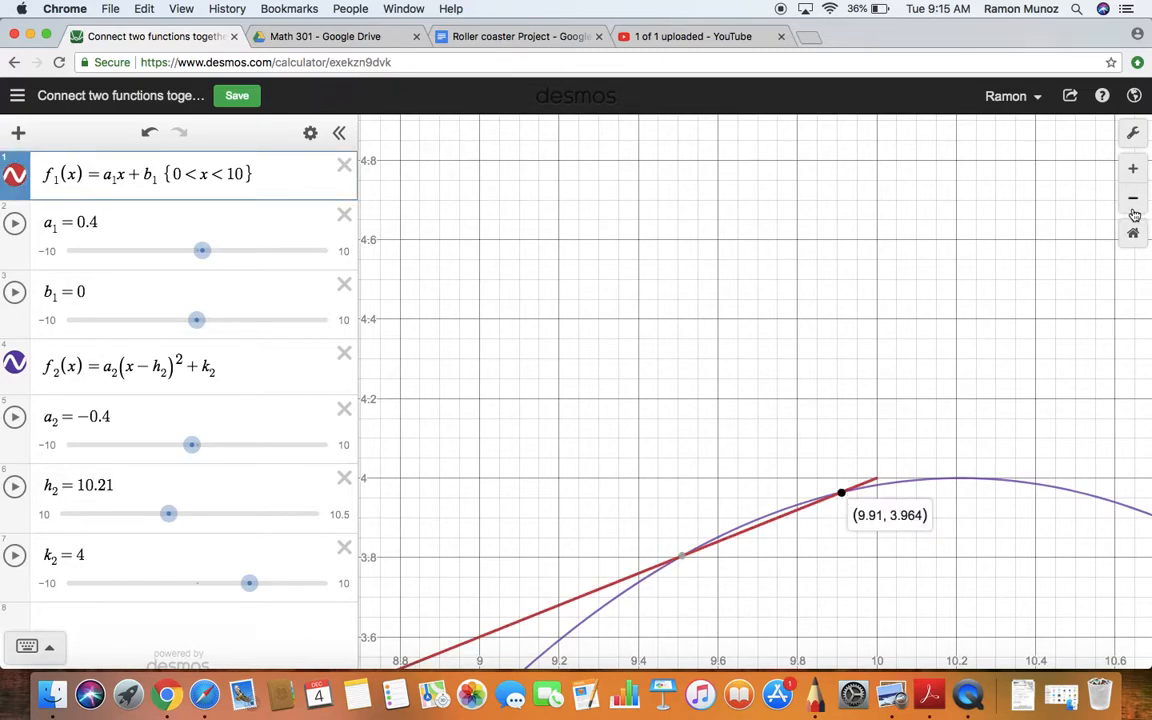
# - Check the coordinates of the line and parabola's second crossing, just before the line ends
pyautogui.click(1133, 199)
pyautogui.click(1133, 199)
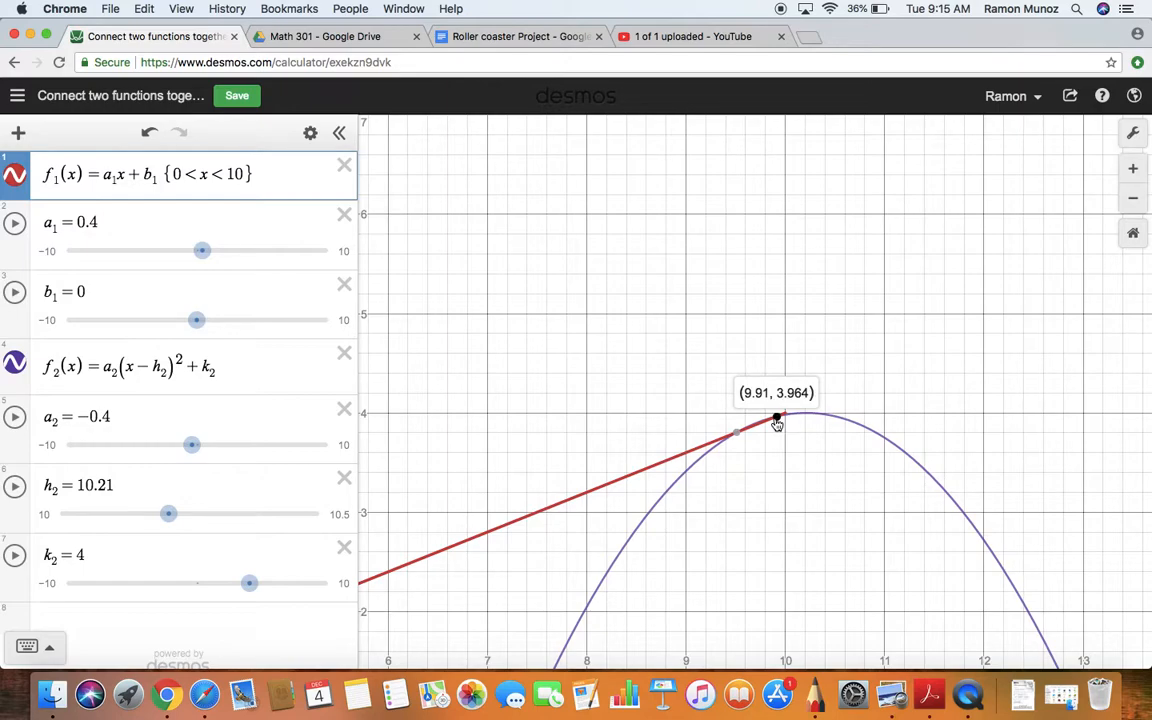
pyautogui.click(1133, 197)
pyautogui.click(1133, 197)
pyautogui.click(767, 411)
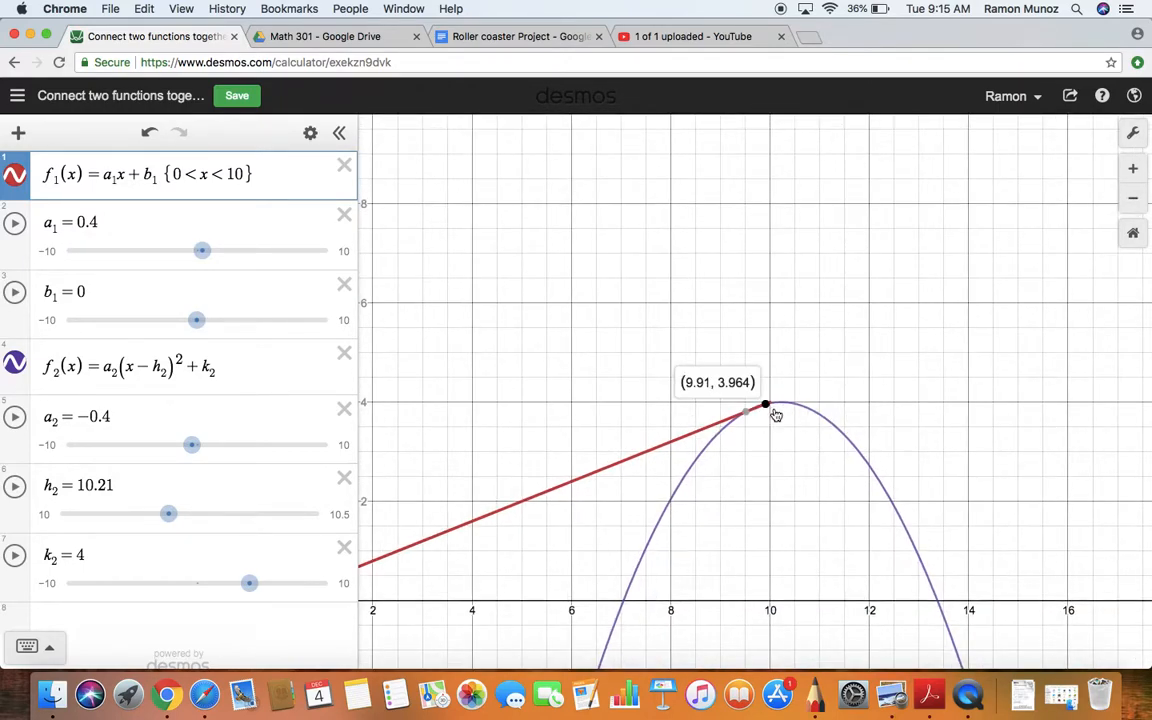
pyautogui.scroll(10, 767, 411)
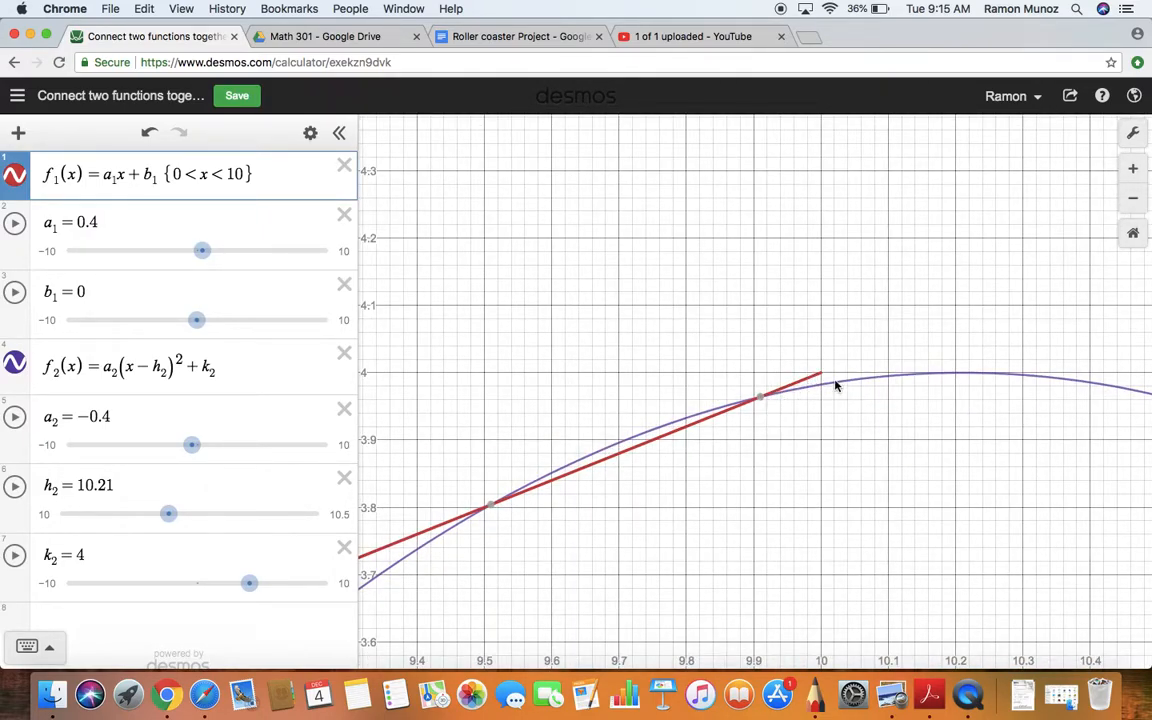
pyautogui.click(762, 401)
pyautogui.click(1135, 198)
pyautogui.click(1135, 198)
pyautogui.click(1135, 198)
pyautogui.moveTo(758, 398)
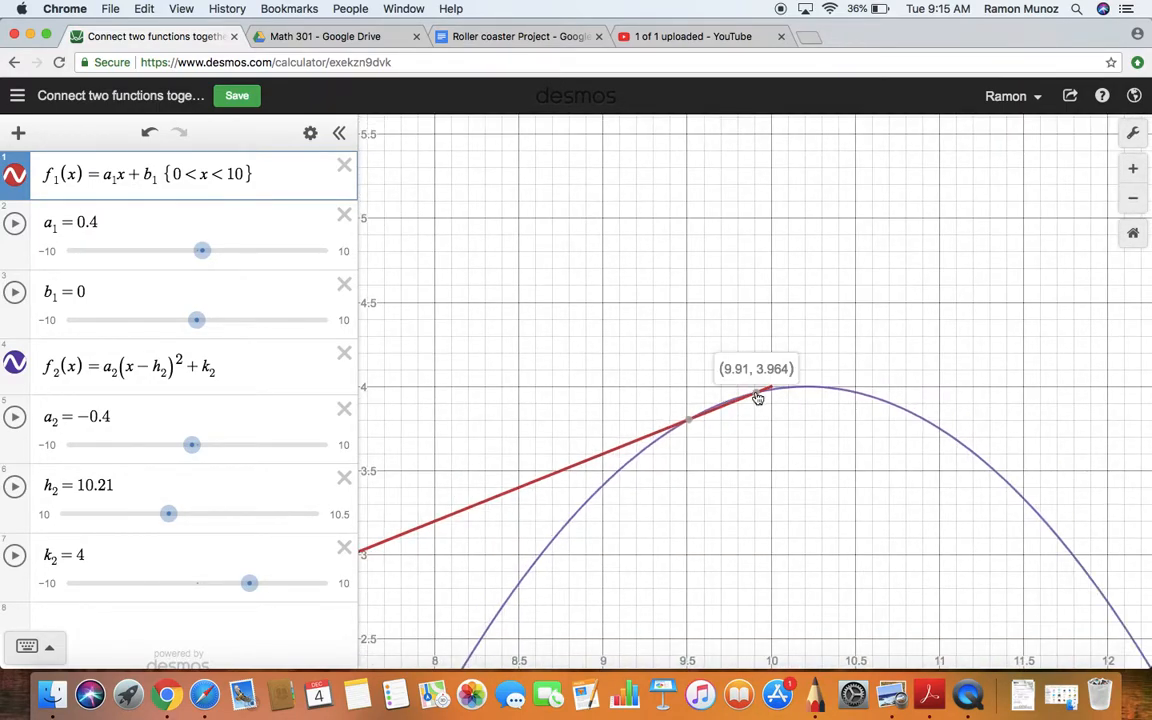
# - Change the domain restriction of f₁ to 0 < x < 9.91
pyautogui.click(254, 378)
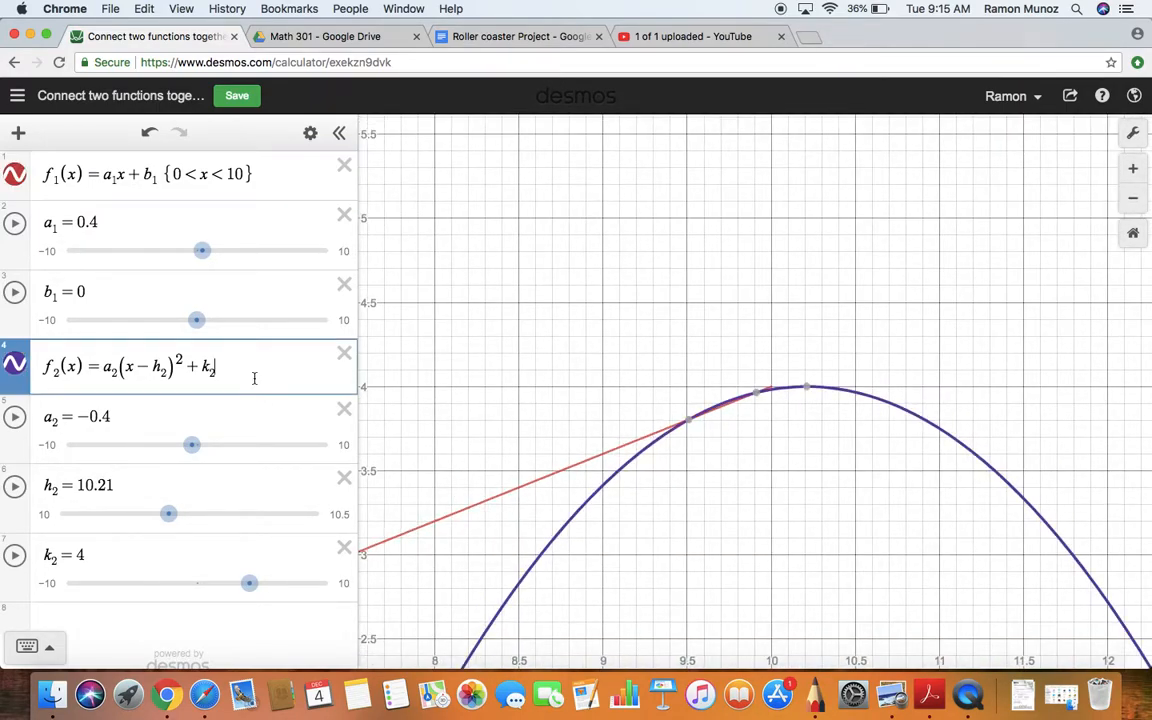
pyautogui.click(244, 174)
pyautogui.moveTo(758, 400)
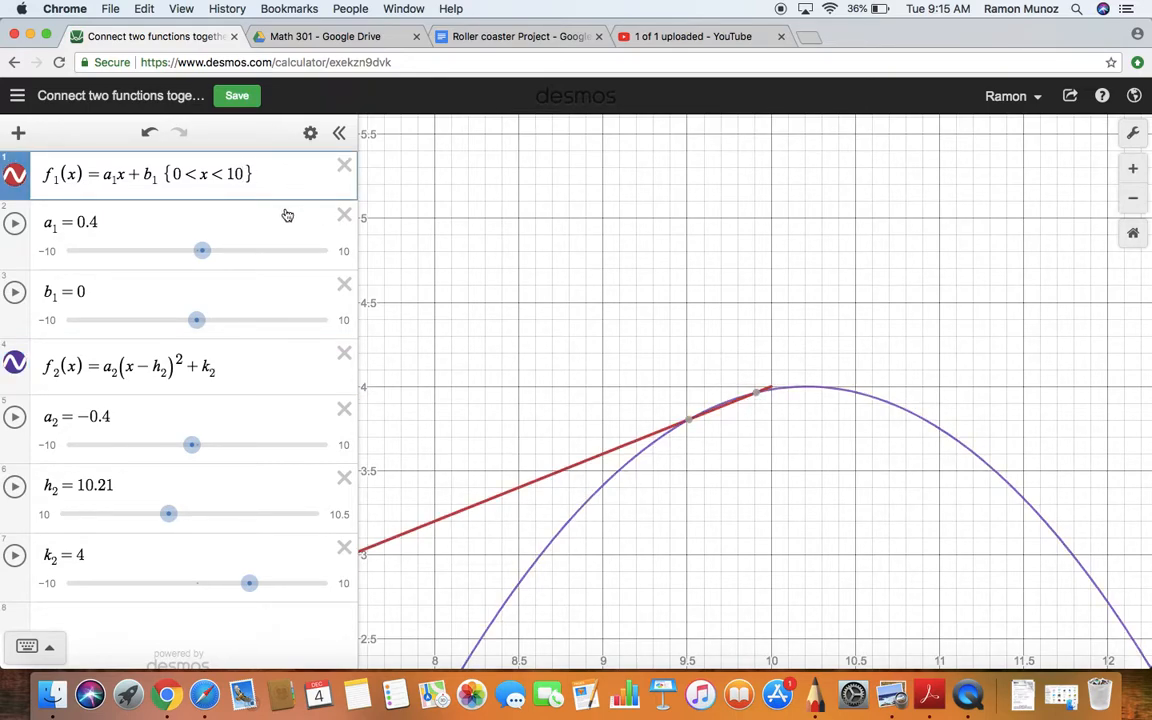
pyautogui.press('BackSpace')
pyautogui.press('BackSpace')
pyautogui.write('9.91')
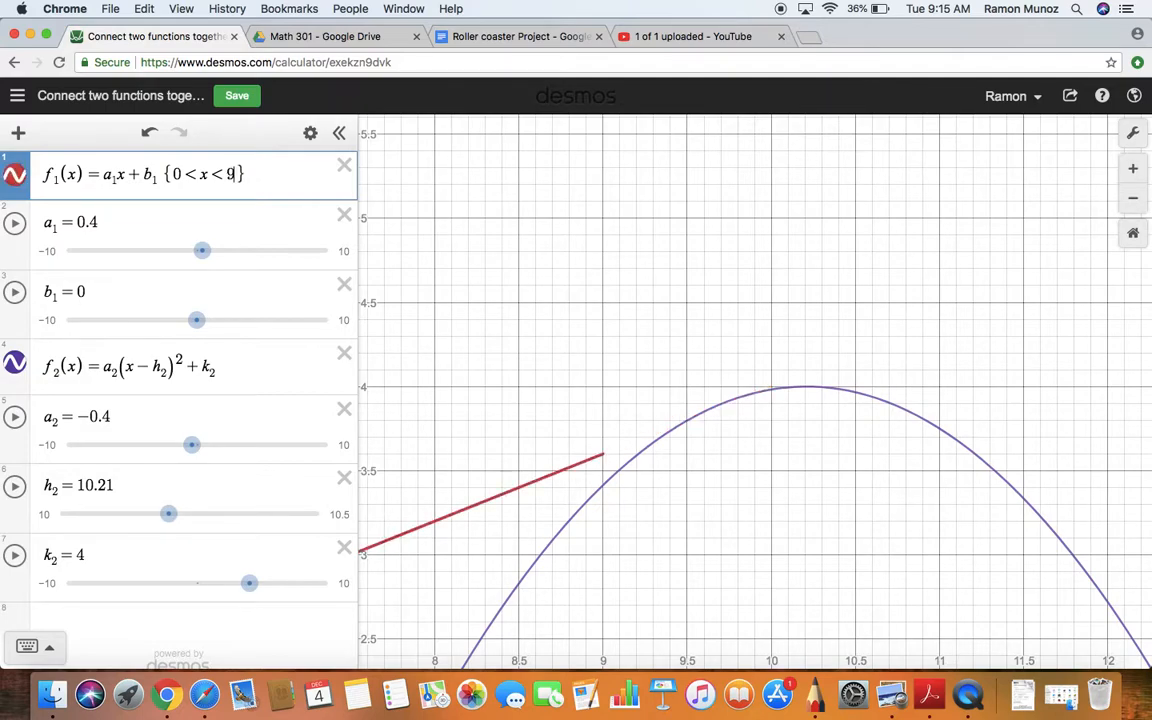
# - Add the domain restriction {9.91 < x} to the quadratic f₂ so that it starts at the crossing with the line
pyautogui.click(758, 395)
pyautogui.click(758, 394)
pyautogui.click(240, 371)
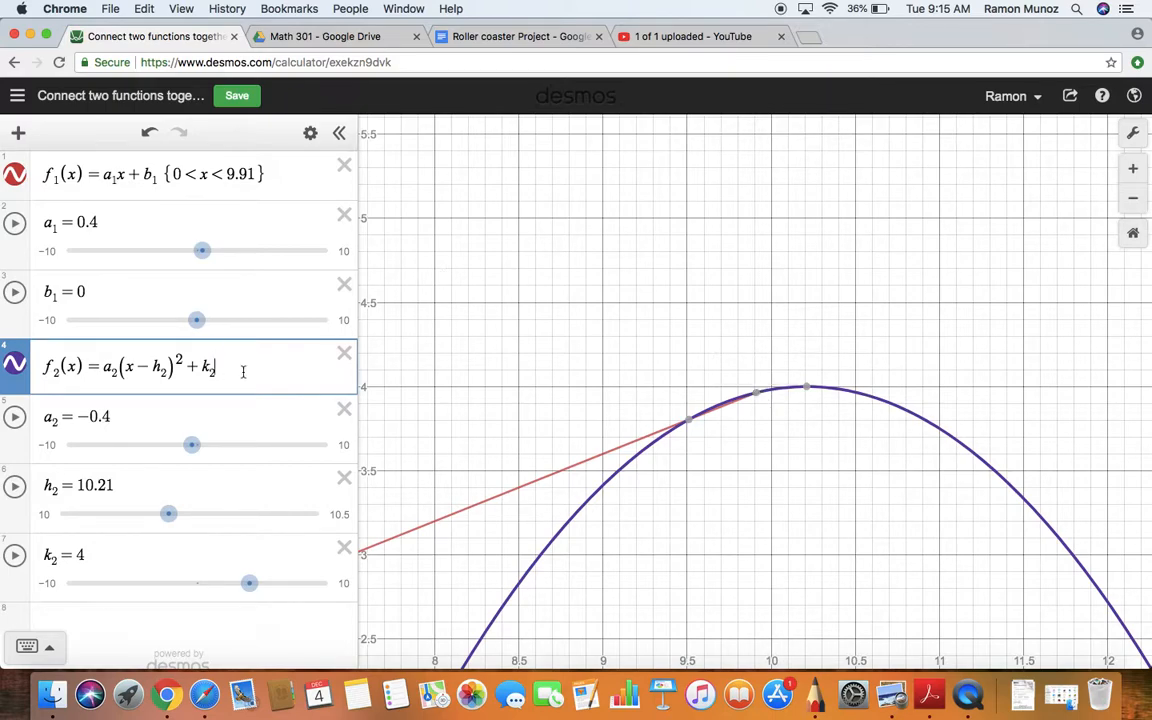
pyautogui.write('{')
pyautogui.write('9.91 ')
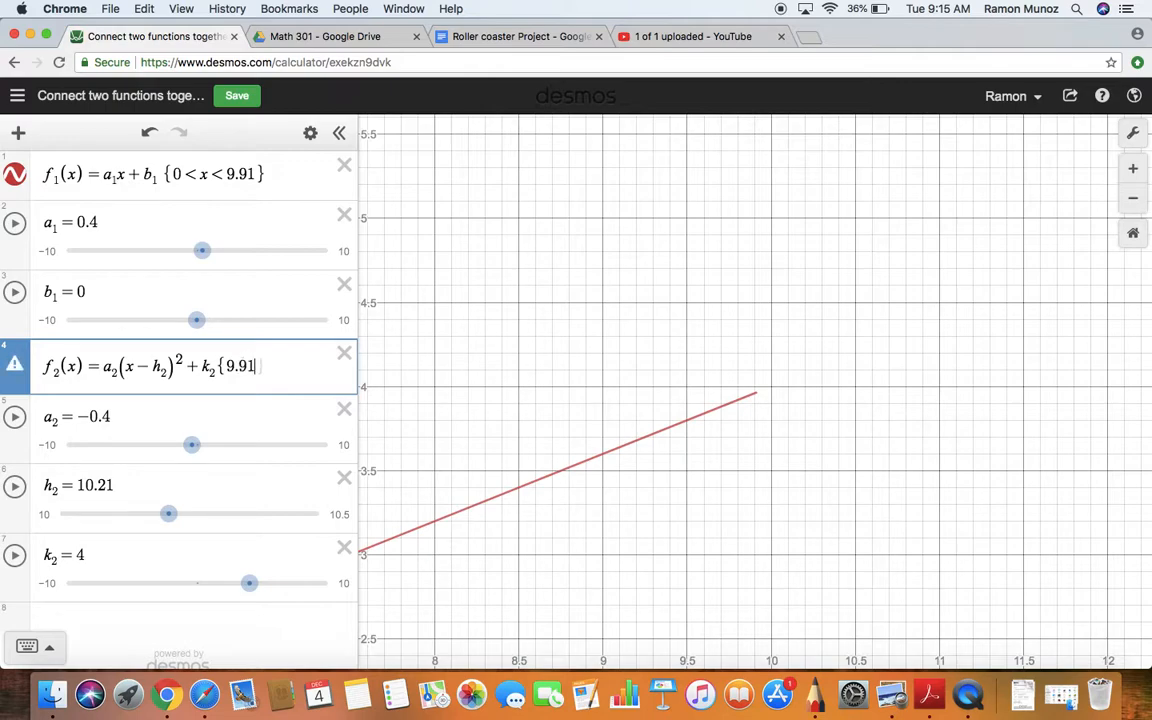
pyautogui.write('< x')
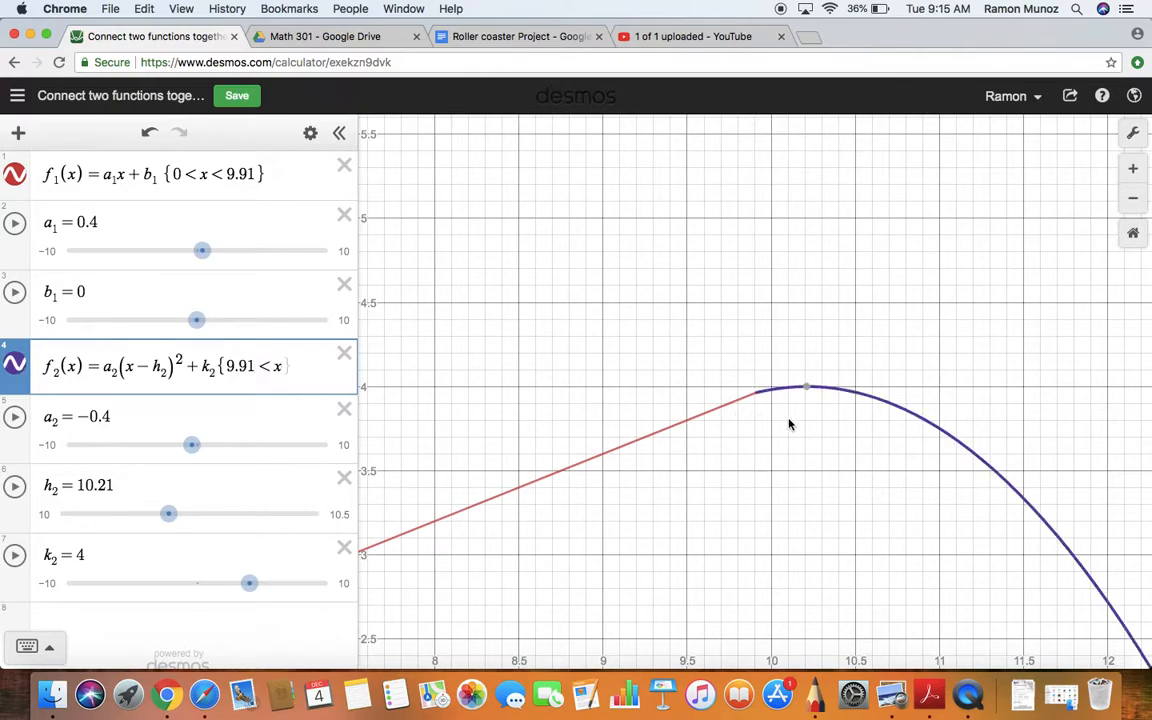
# - Examine the junction of the line and the parabola at x = 9.91 and the overall shape of the connected graph
pyautogui.scroll(-10, 789, 420)
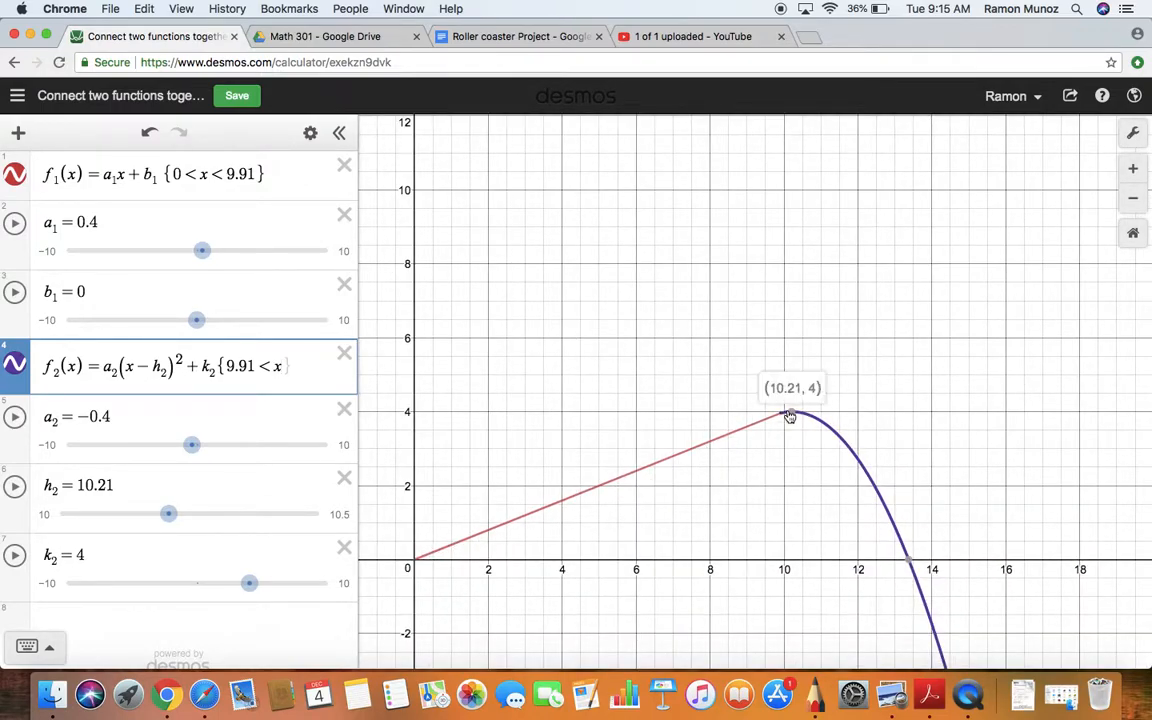
pyautogui.moveTo(896, 546)
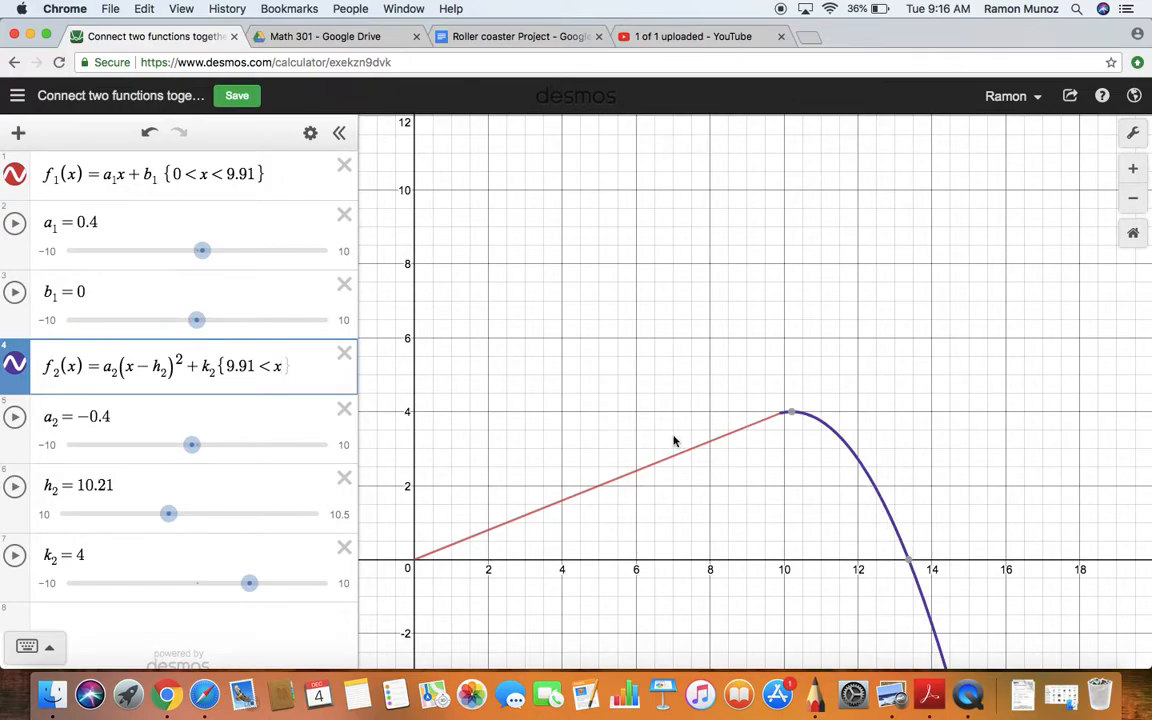
pyautogui.scroll(2, 669, 420)
pyautogui.scroll(-1, 671, 419)
pyautogui.scroll(5, 748, 432)
pyautogui.scroll(5, 823, 411)
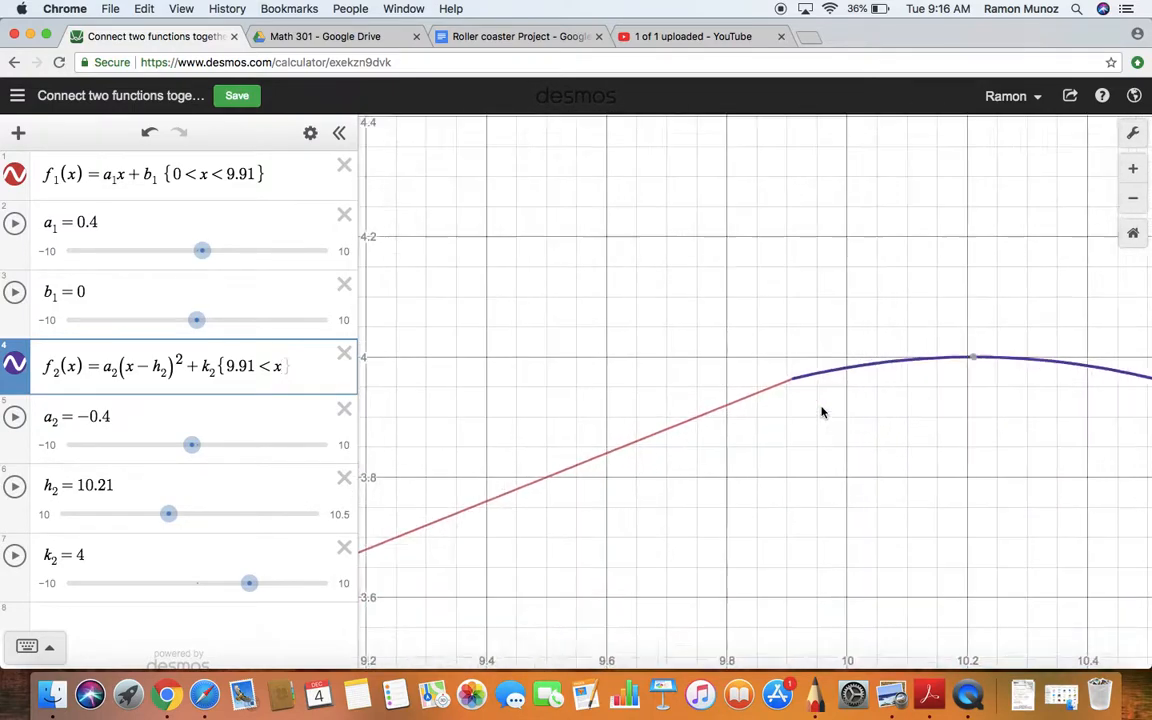
pyautogui.click(790, 383)
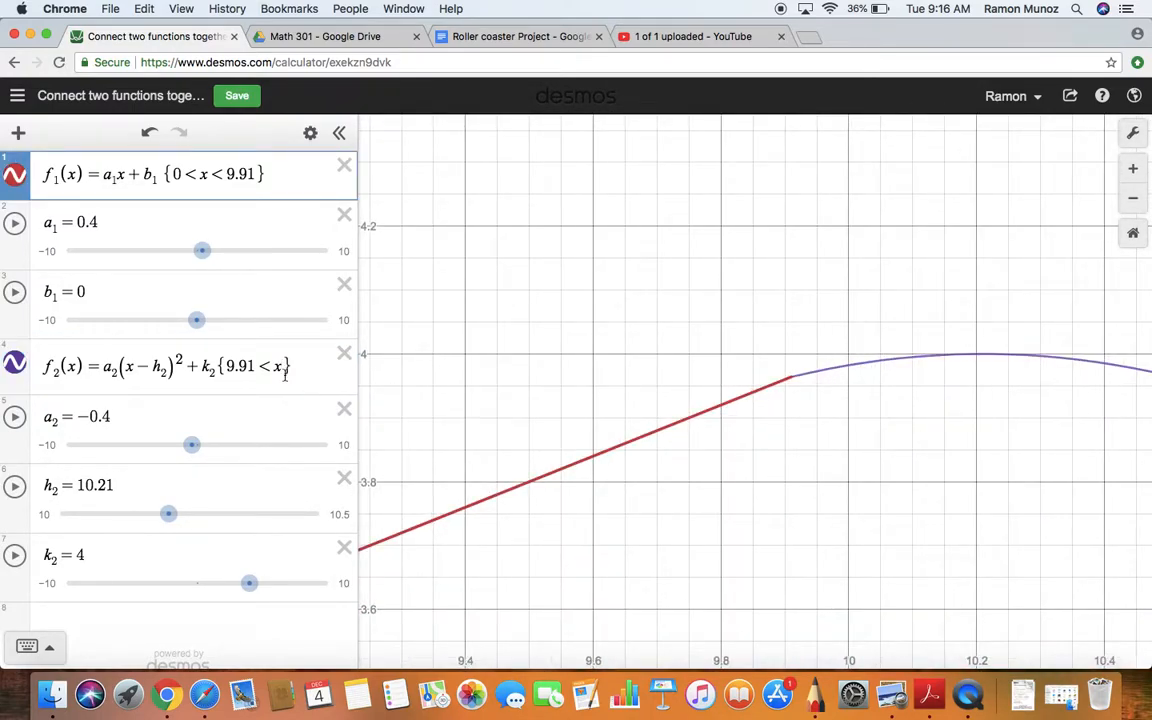
pyautogui.click(792, 381)
pyautogui.scroll(-10, 783, 383)
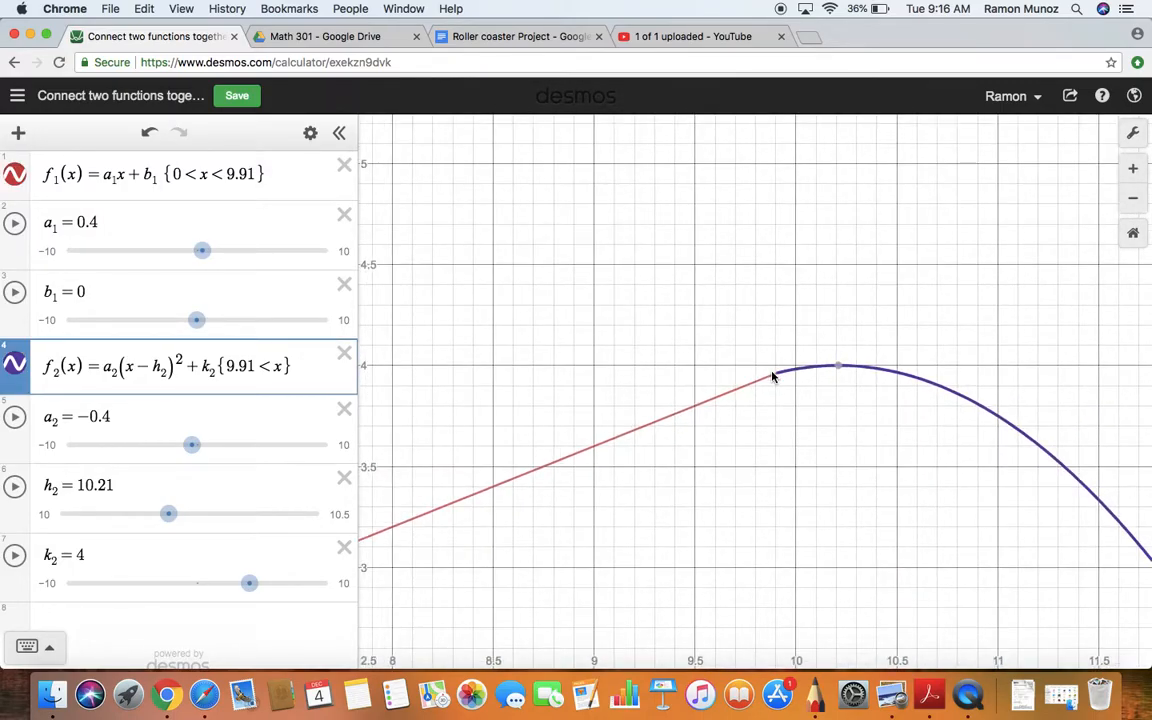
pyautogui.scroll(-3, 772, 376)
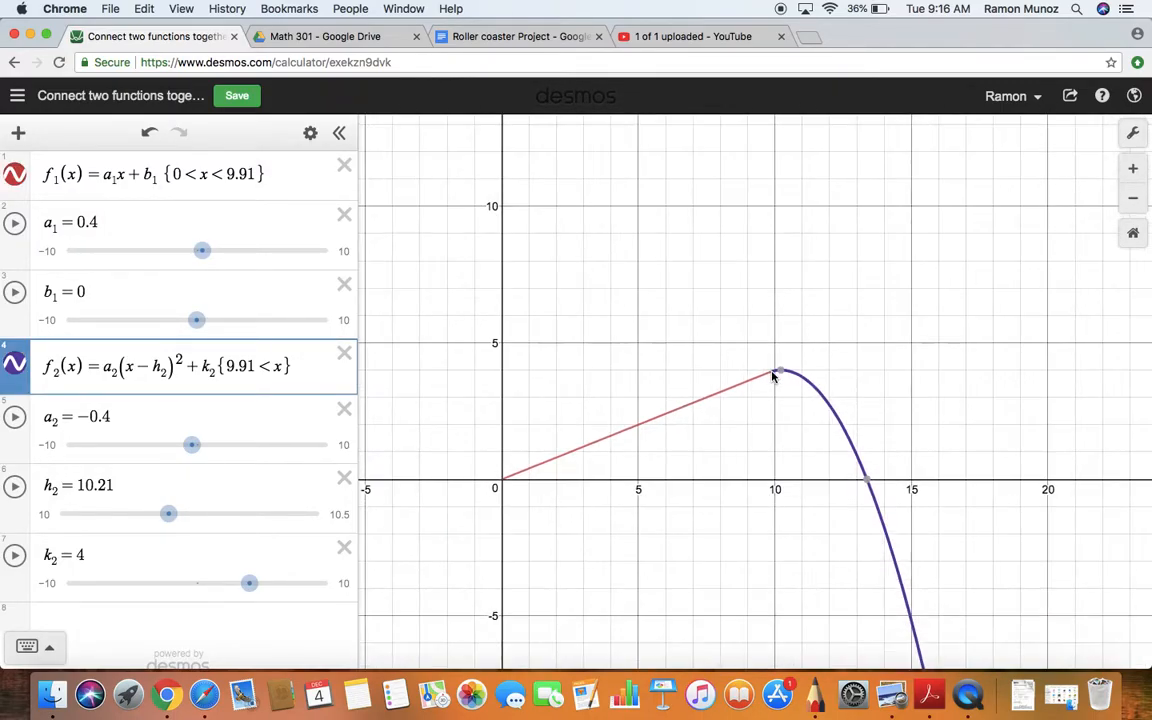
pyautogui.scroll(1, 755, 380)
pyautogui.scroll(3, 755, 380)
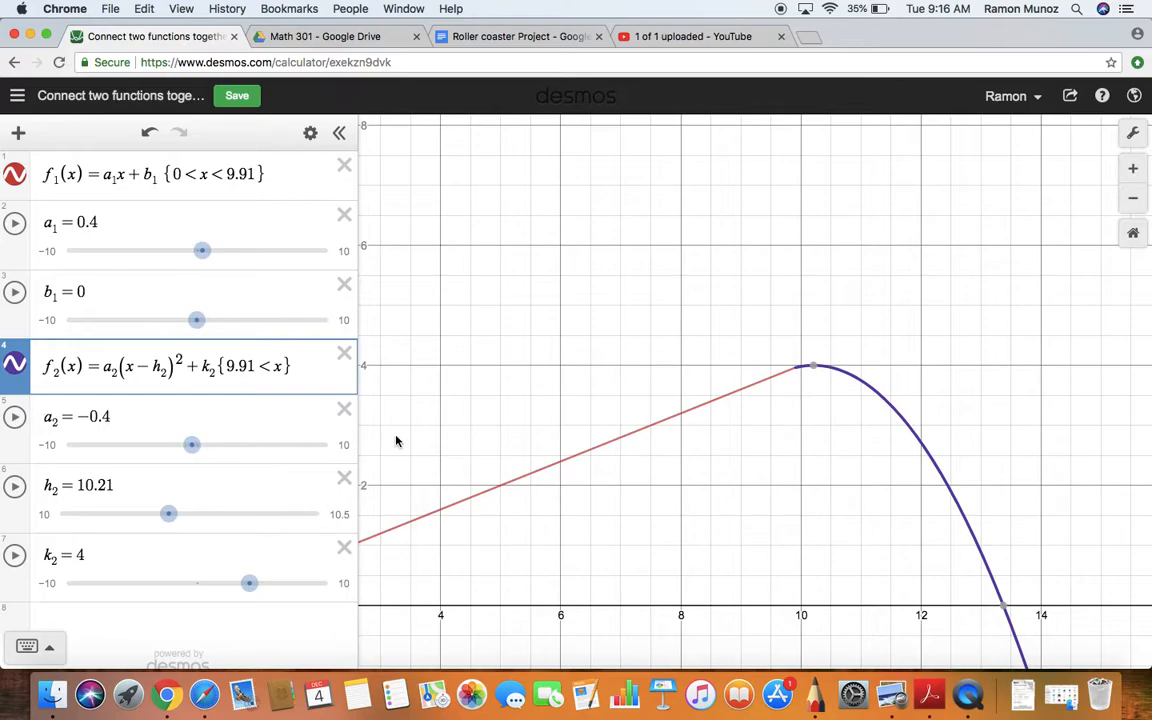
pyautogui.scroll(-5, 746, 483)
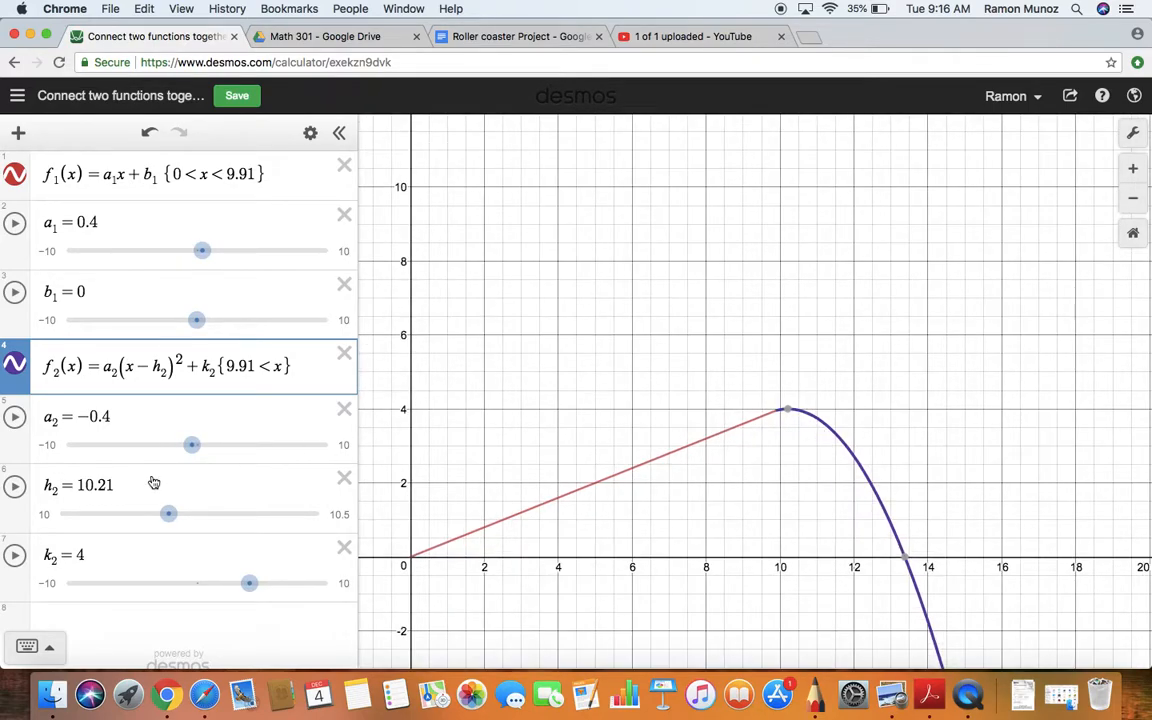
# - Replace a₂ with -.4 in the f₂ equation and move the unused a₂ slider to 4
pyautogui.moveTo(197, 452)
pyautogui.mouseDown()
pyautogui.moveTo(182, 452)
pyautogui.moveTo(221, 455)
pyautogui.moveTo(178, 453)
pyautogui.moveTo(194, 446)
pyautogui.mouseUp()
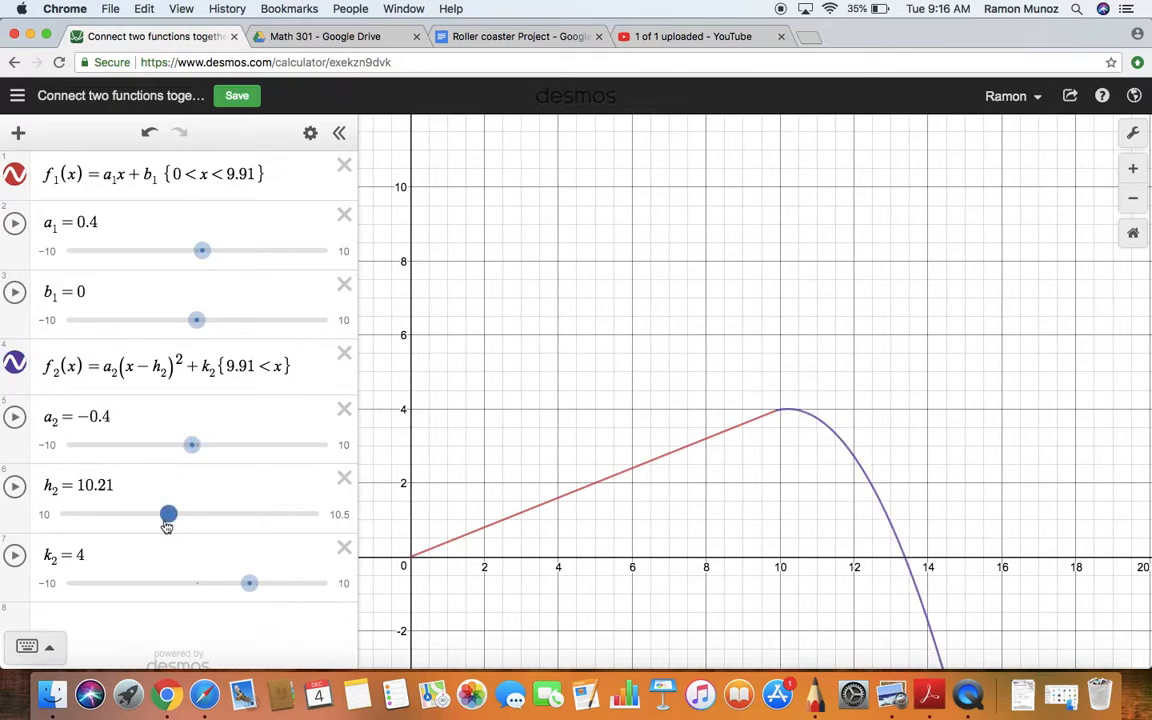
pyautogui.moveTo(167, 526)
pyautogui.mouseDown()
pyautogui.moveTo(200, 520)
pyautogui.moveTo(290, 542)
pyautogui.moveTo(190, 532)
pyautogui.moveTo(157, 517)
pyautogui.moveTo(167, 516)
pyautogui.mouseUp()
pyautogui.click(115, 371)
pyautogui.moveTo(115, 371); pyautogui.dragTo(100, 334)
pyautogui.write('-4')
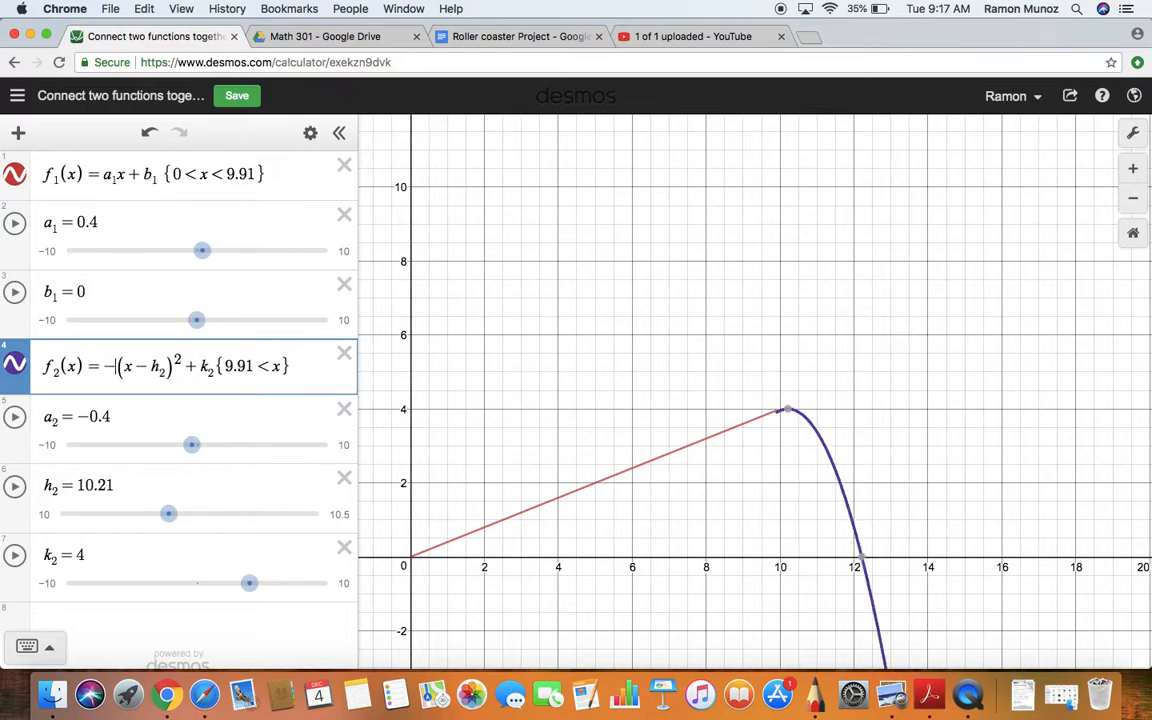
pyautogui.press('BackSpace')
pyautogui.write('.4')
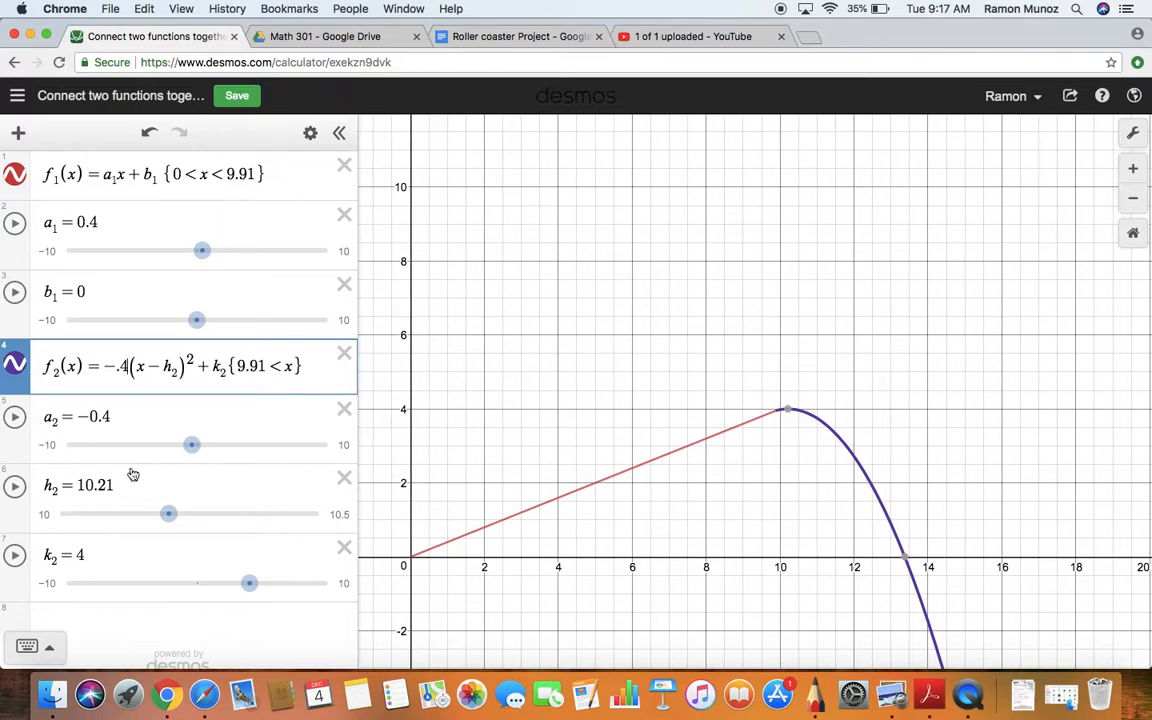
pyautogui.moveTo(199, 453); pyautogui.dragTo(249, 444)
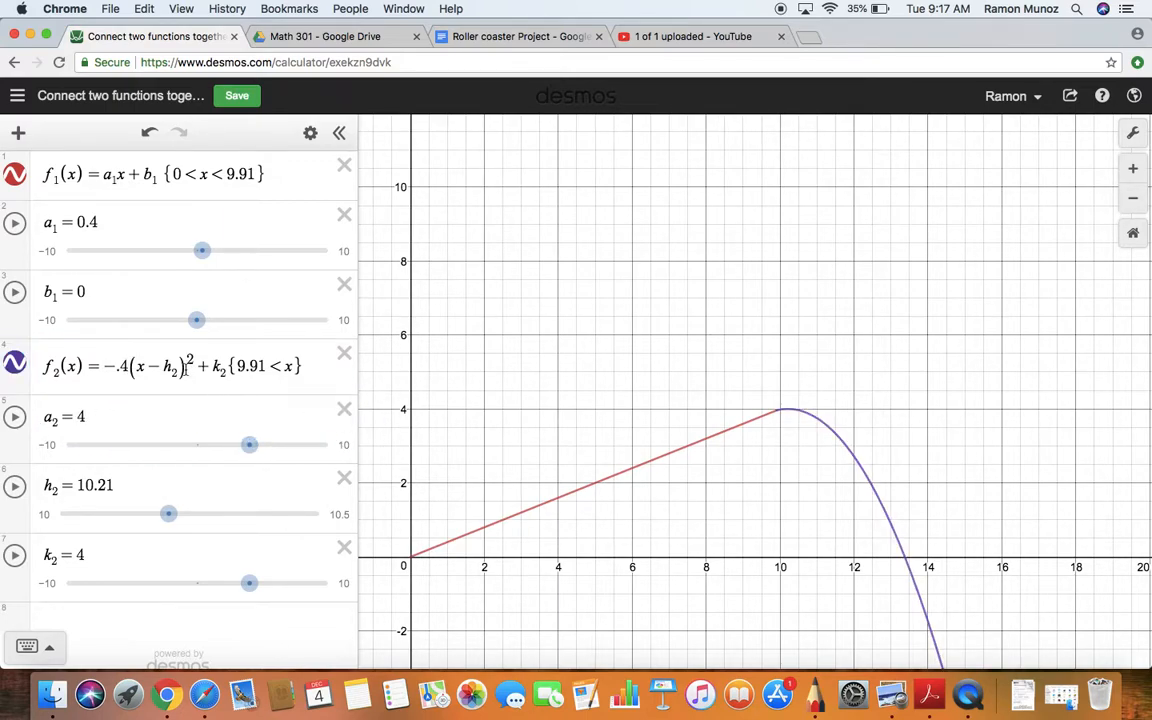
# - Replace h₂ with 10.21 and k₂ with 4 in the f₂ equation
pyautogui.moveTo(178, 368); pyautogui.dragTo(167, 367)
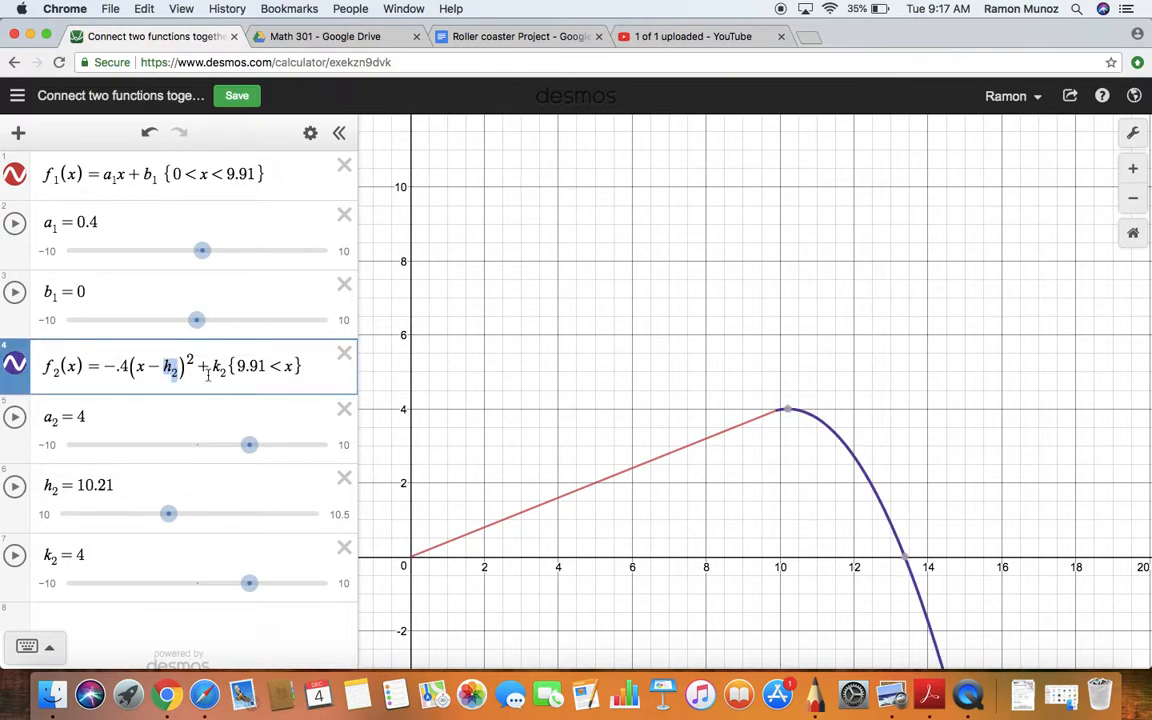
pyautogui.write('10')
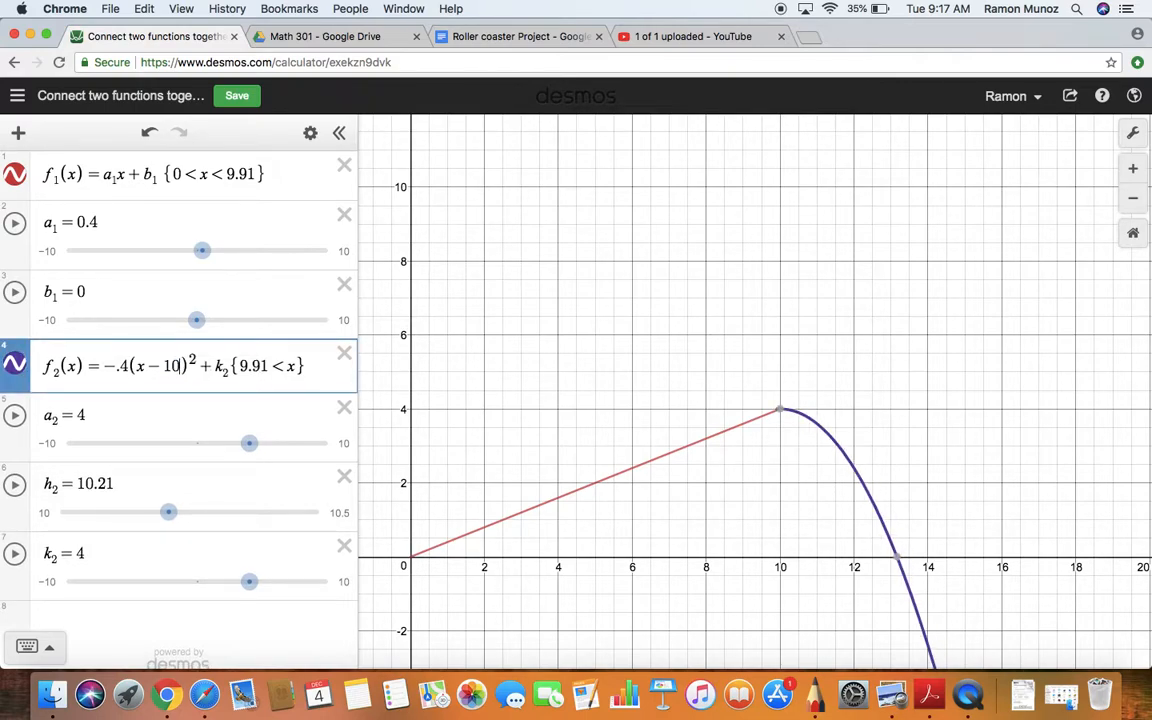
pyautogui.write('.21)^2 + ')
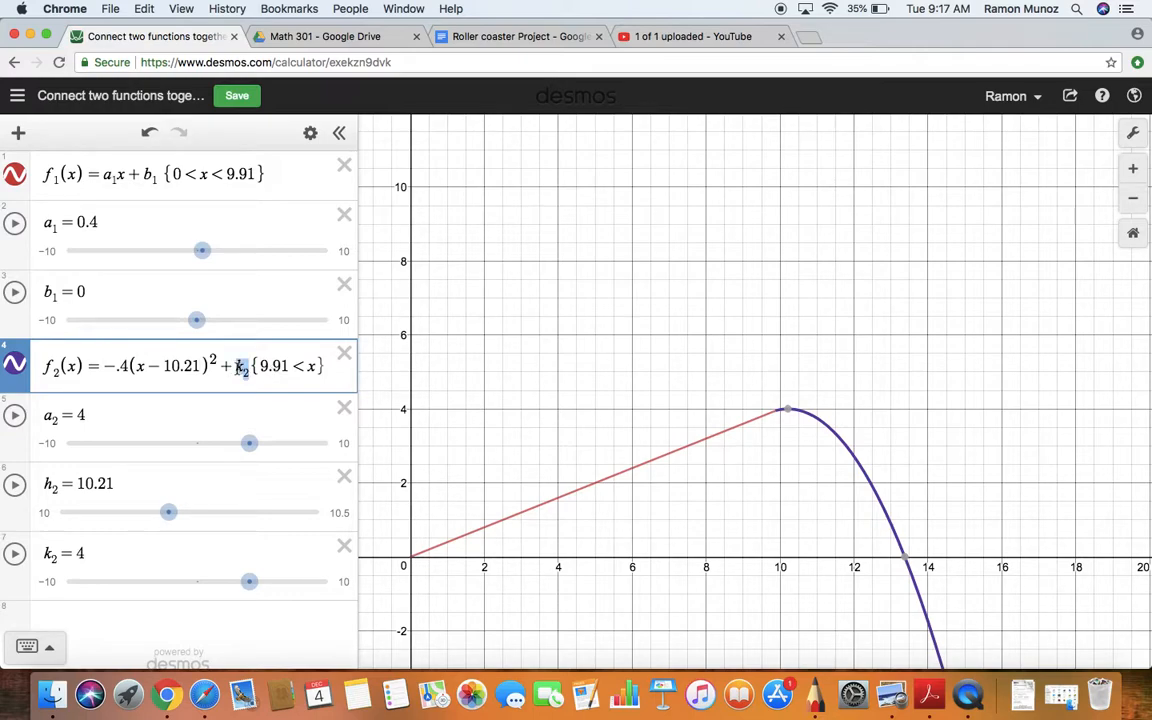
pyautogui.write('4')
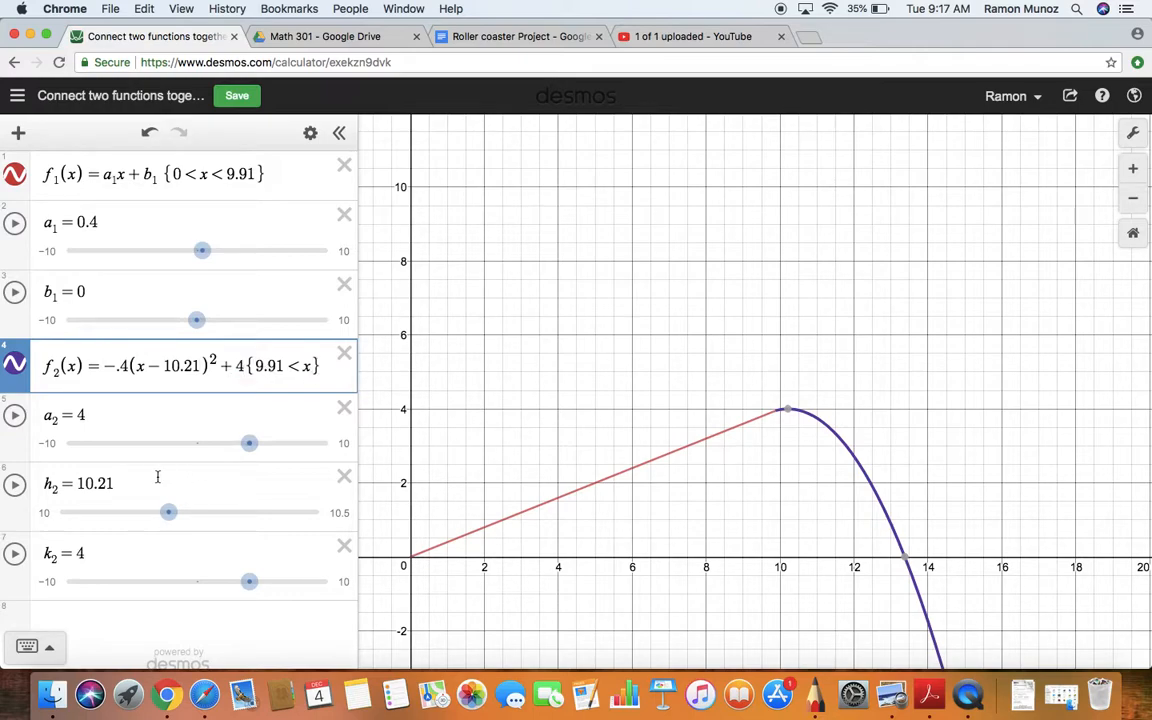
# - Delete the a₂, h₂ and k₂ sliders from the expression list
pyautogui.click(344, 408)
pyautogui.click(344, 412)
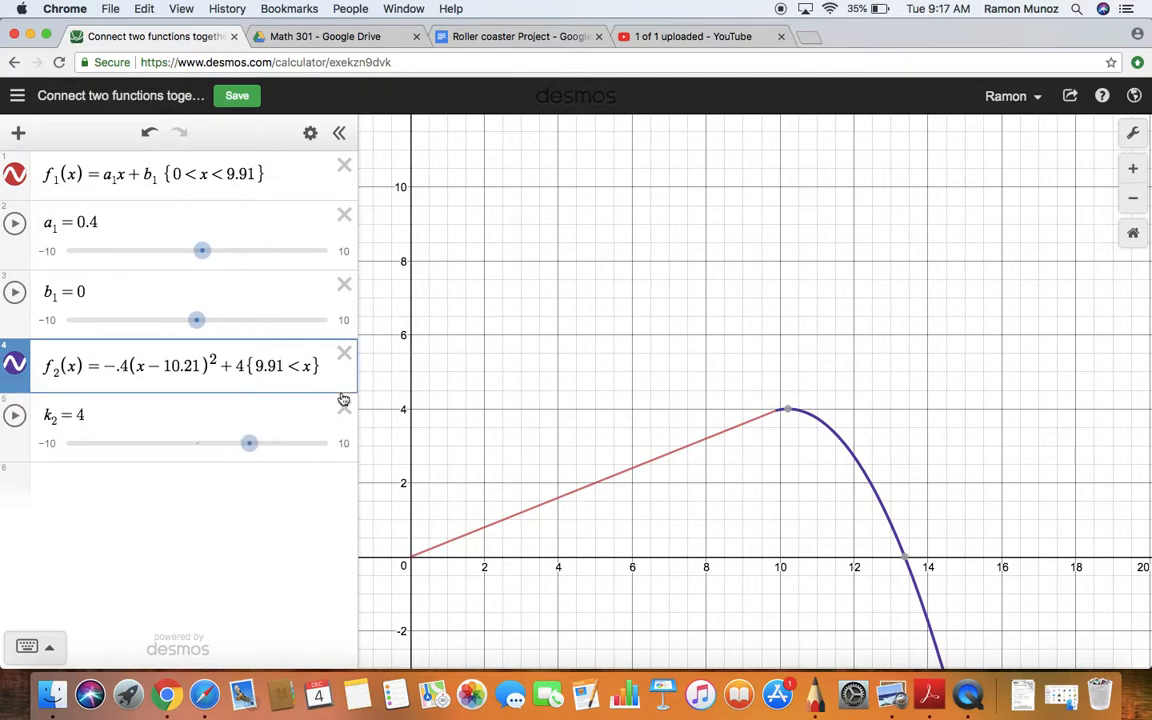
pyautogui.click(344, 404)
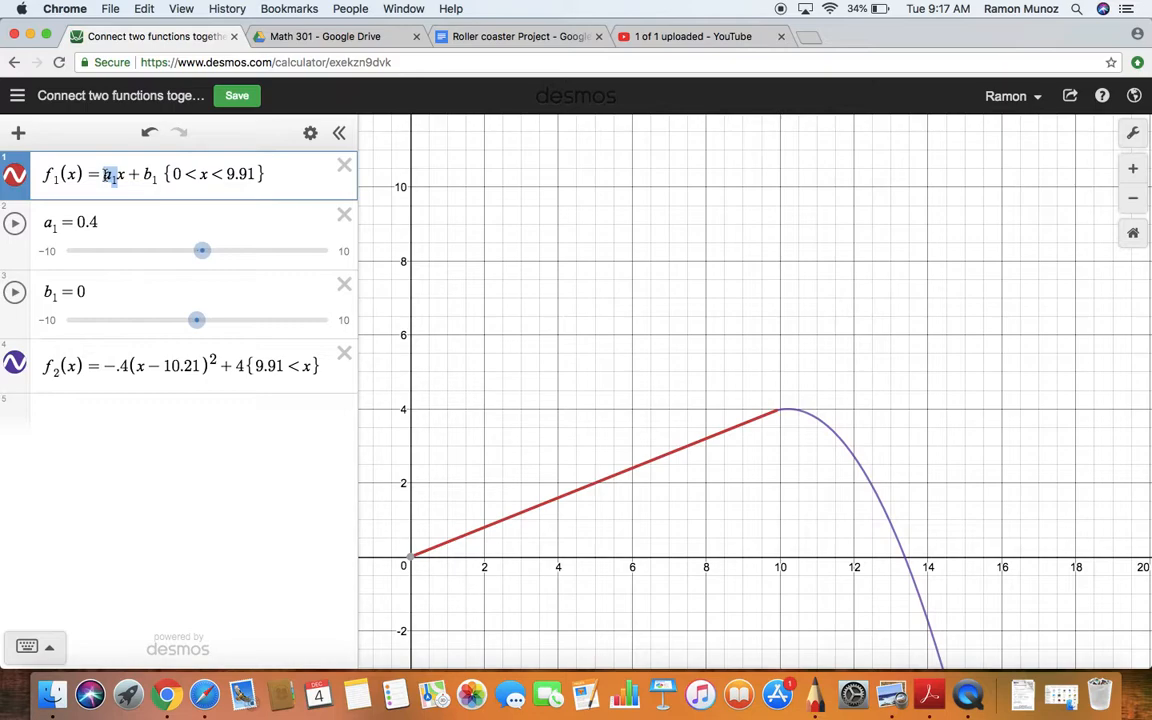
# - Replace a₁ with .4 and remove the b₁ term in the f₁ equation
pyautogui.write('.4')
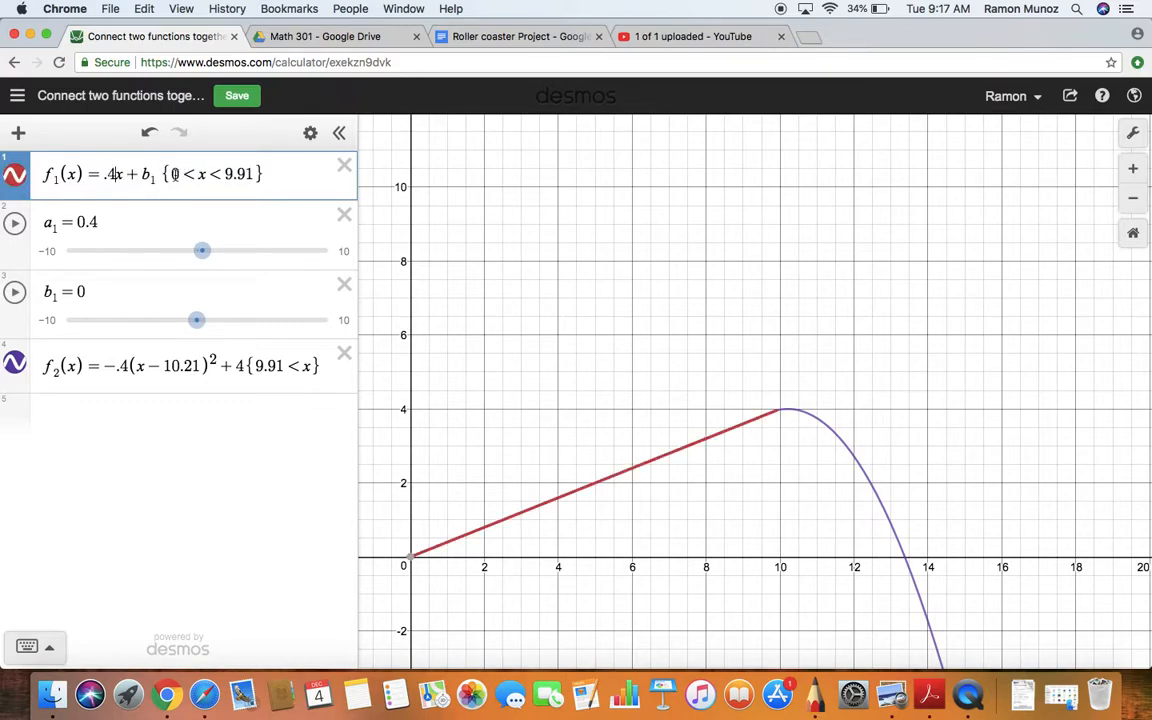
pyautogui.moveTo(155, 173); pyautogui.dragTo(143, 174)
pyautogui.press('BackSpace')
pyautogui.press('BackSpace')
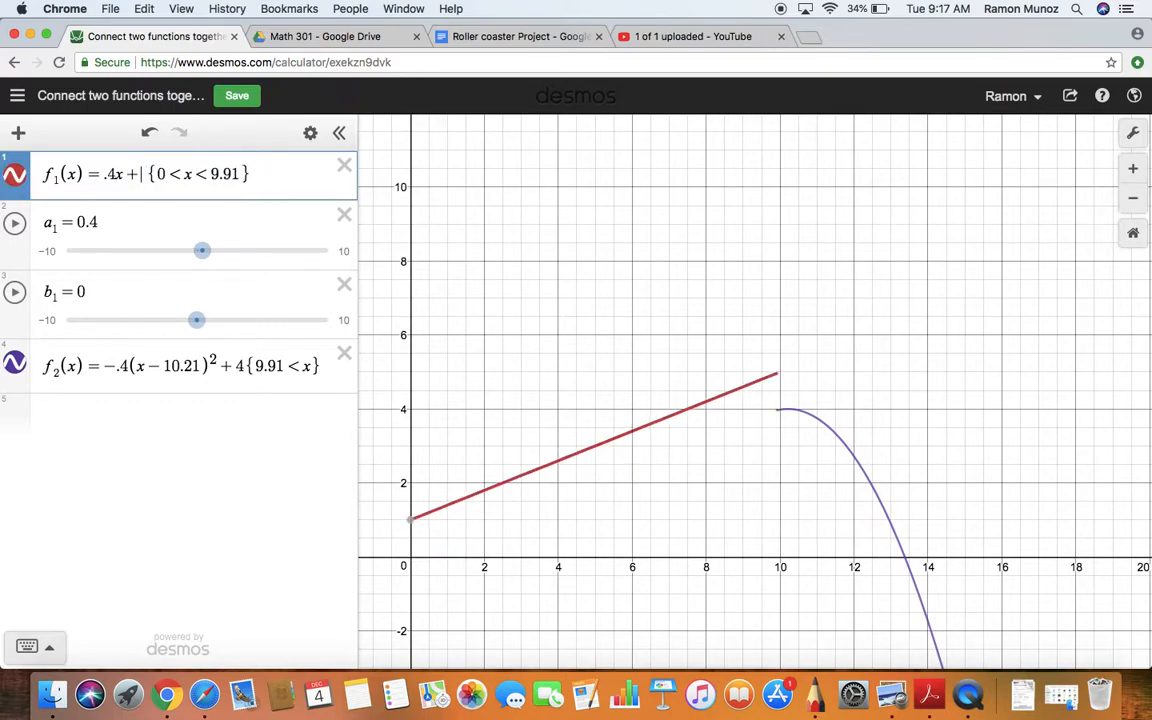
# - Delete the a₁ and b₁ sliders and save the graph
pyautogui.click(343, 217)
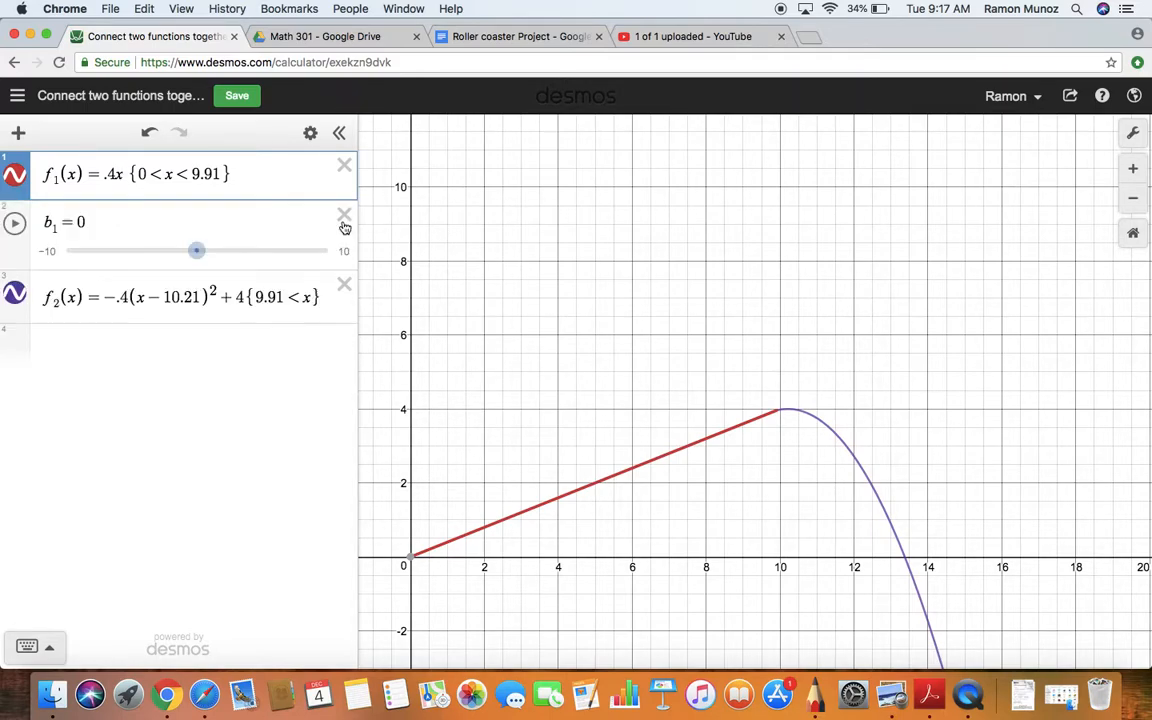
pyautogui.click(343, 217)
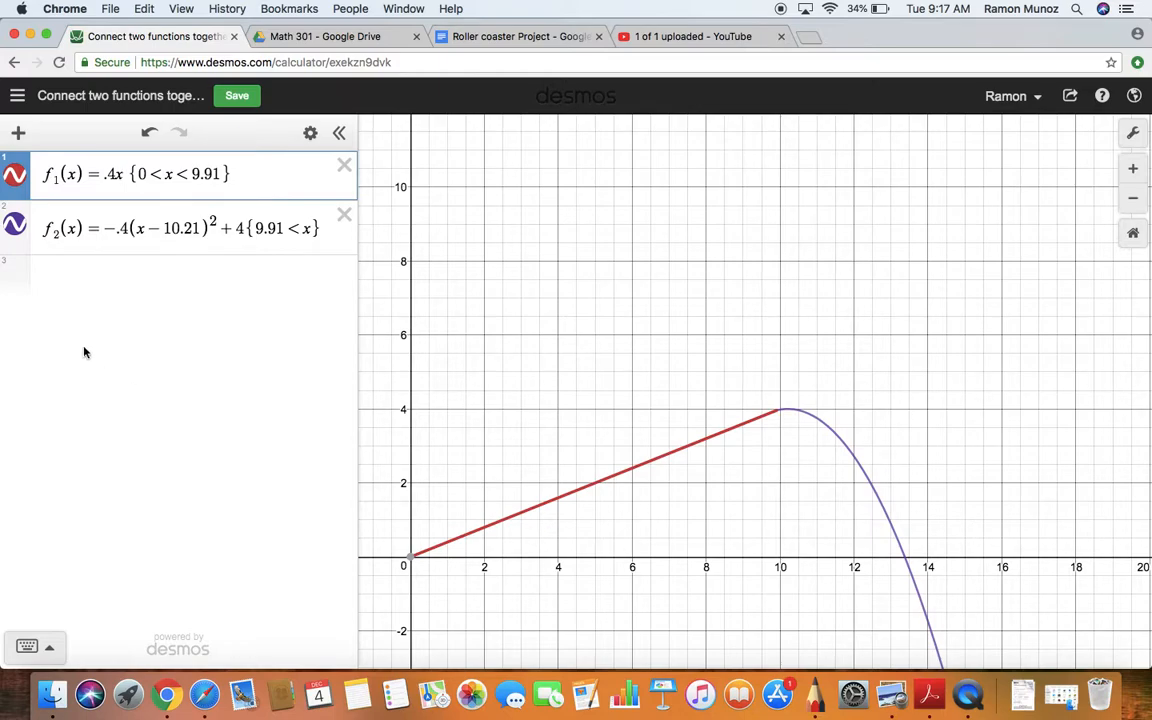
pyautogui.click(238, 96)
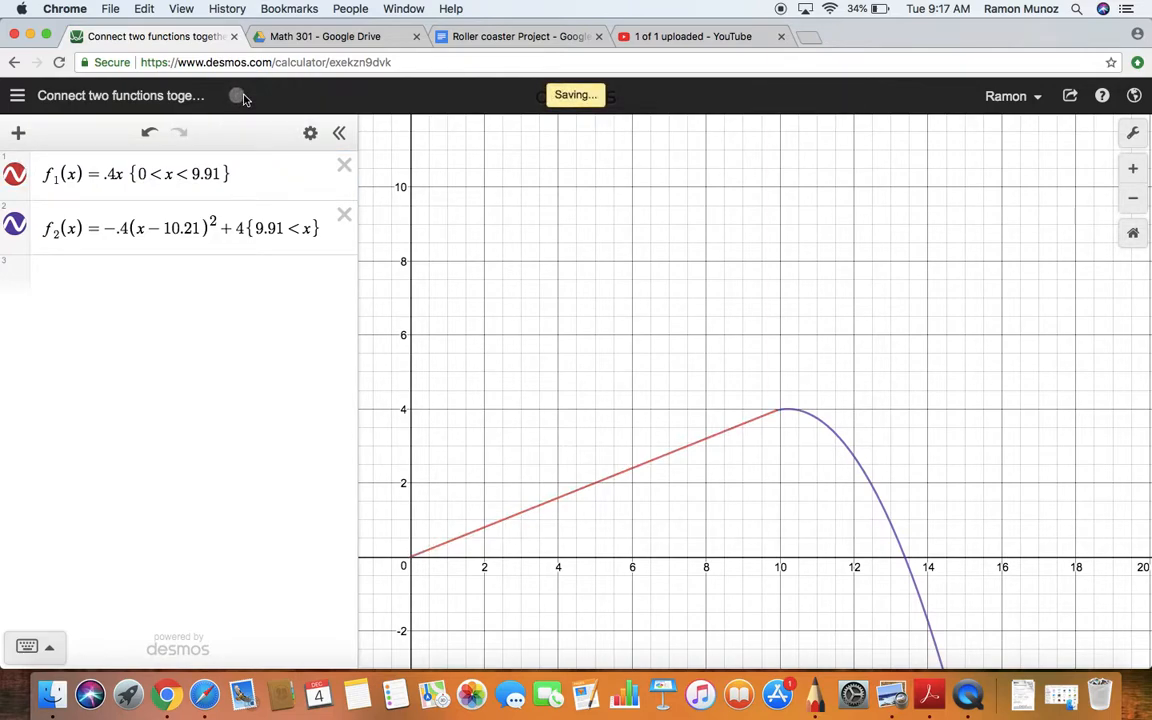